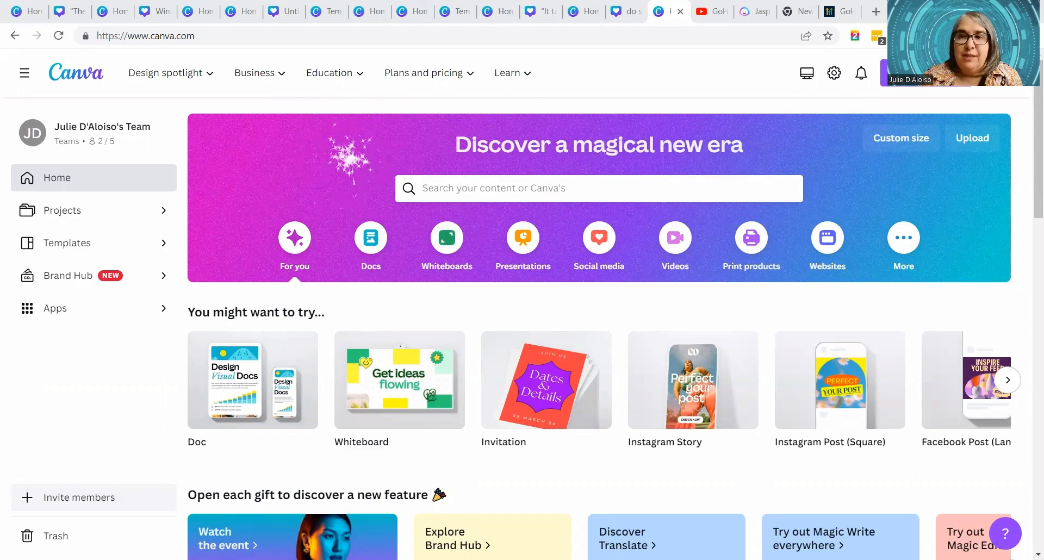
- Create a new blank Instagram Post (Square) design
click(924, 72)
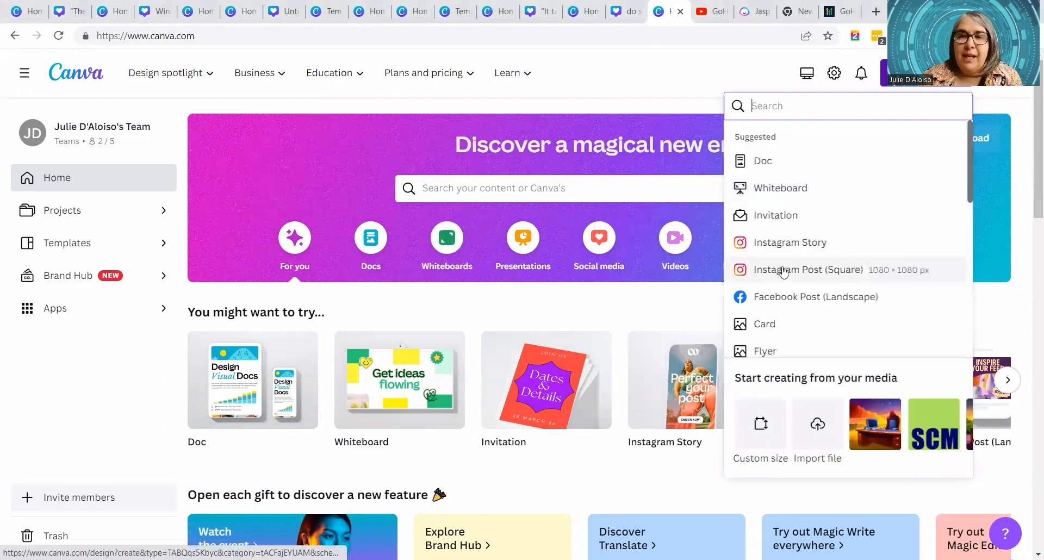
click(783, 271)
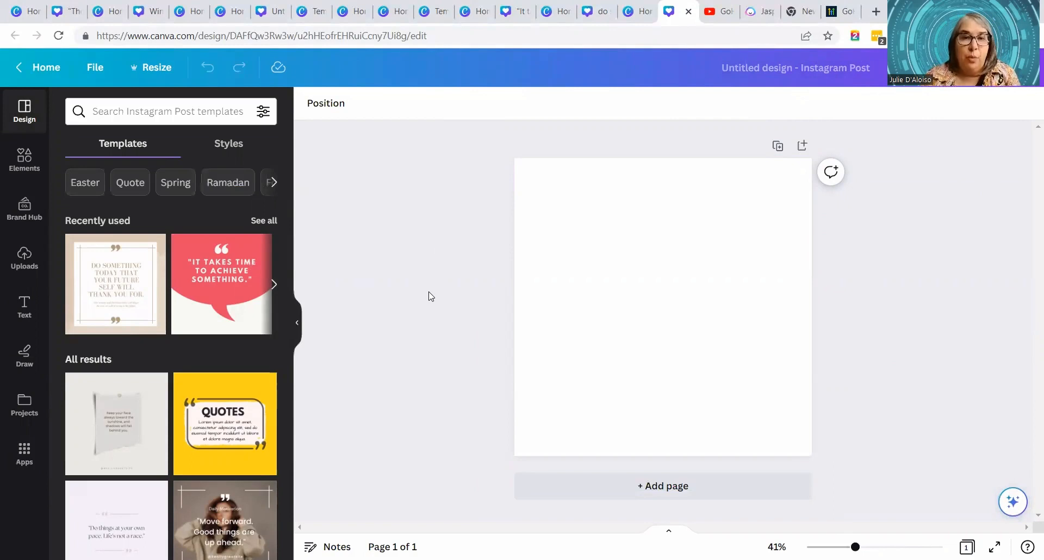
- Search the templates for "quote" and apply the teal one with the yellow-framed quote "If you've already started, don't give up until you get what you want"
drag(286, 273, 63, 138)
click(121, 114)
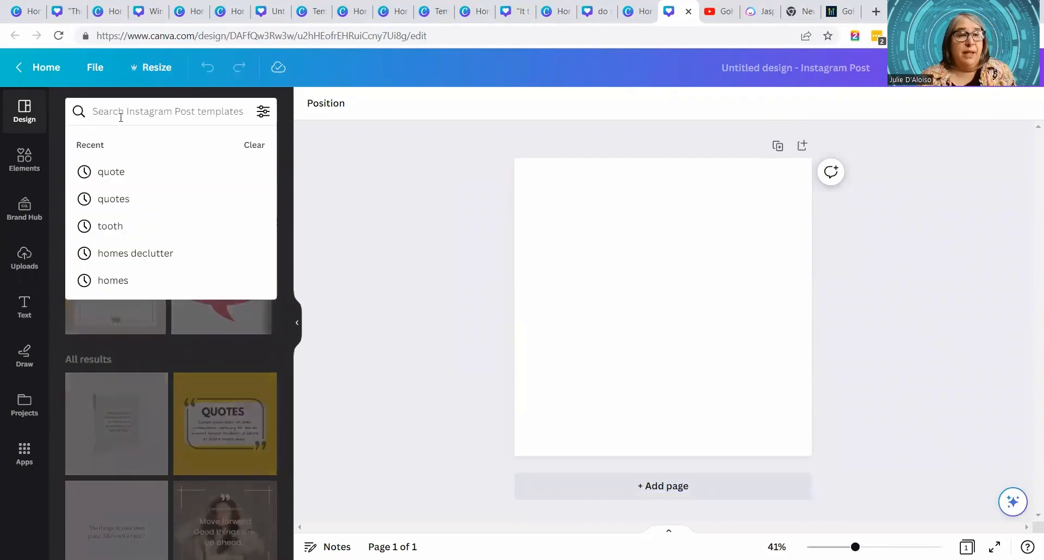
click(114, 172)
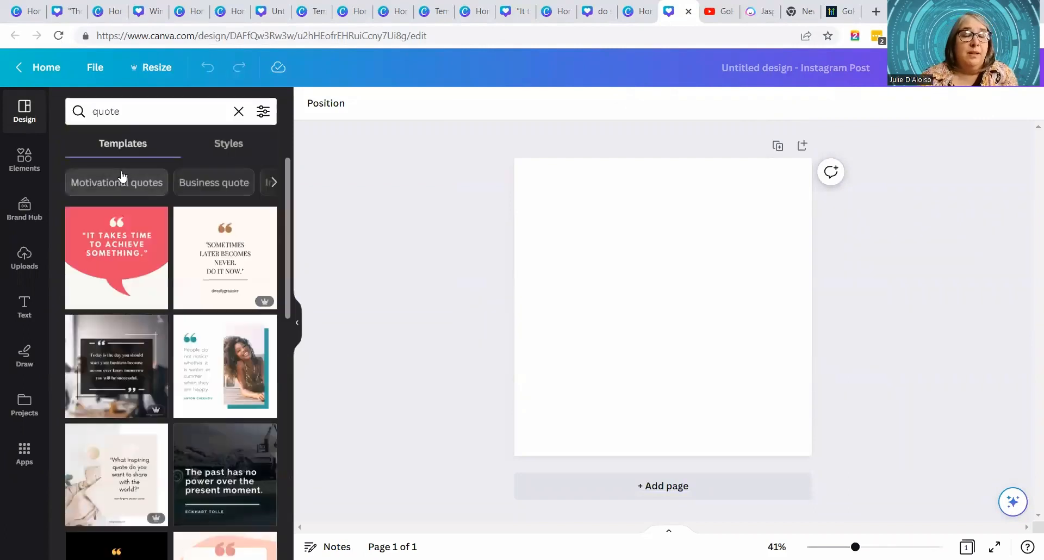
scroll(223, 288, down, 5)
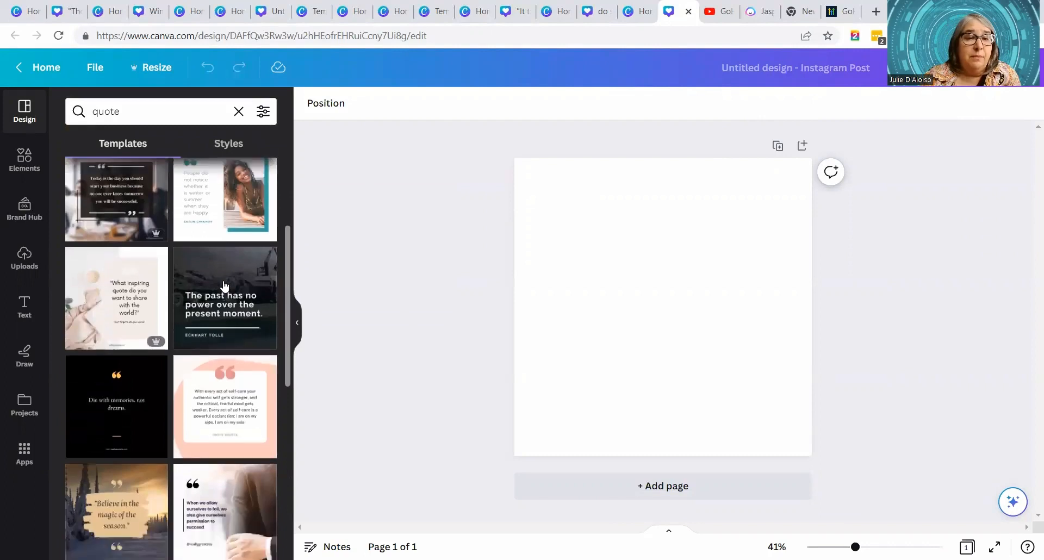
scroll(225, 285, down, 5)
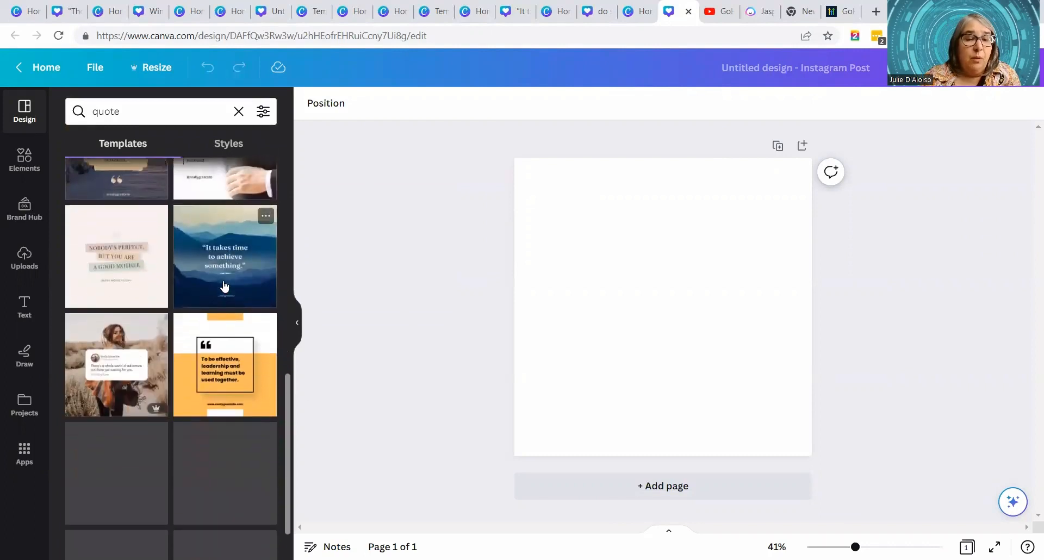
scroll(225, 286, down, 3)
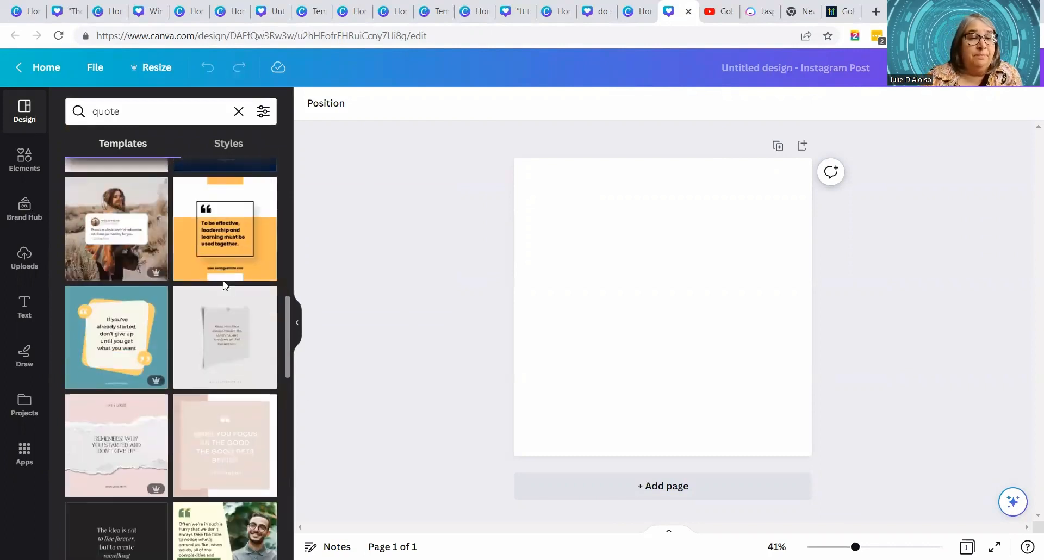
scroll(225, 285, down, 2)
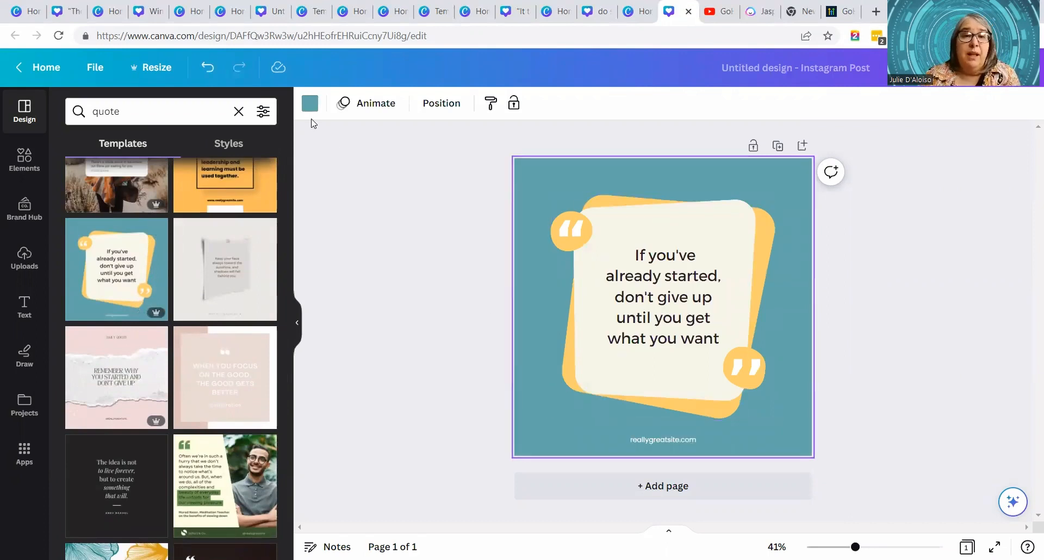
- Change the post's background to the bright green from the SpiderCat brand colors
click(310, 103)
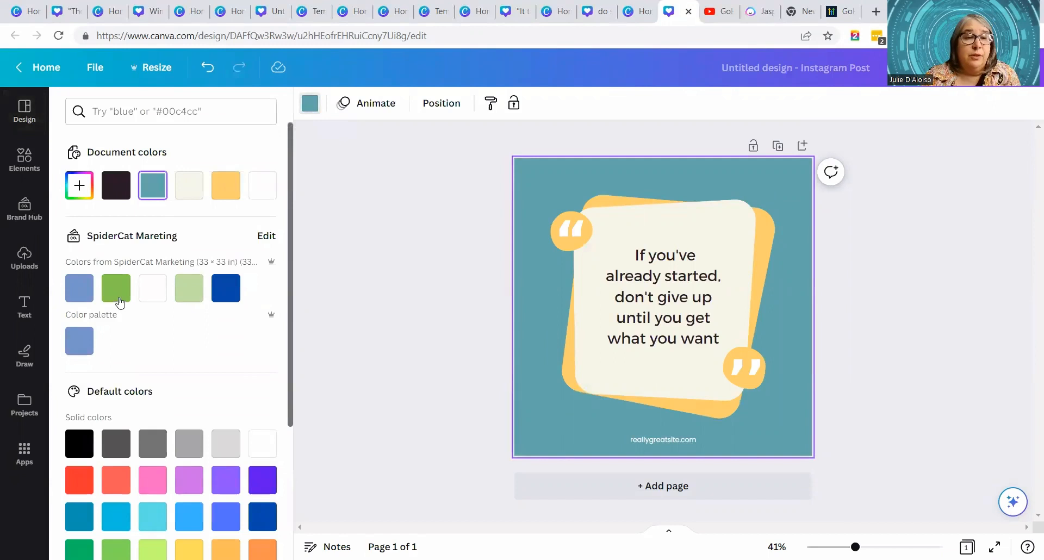
click(118, 297)
click(390, 254)
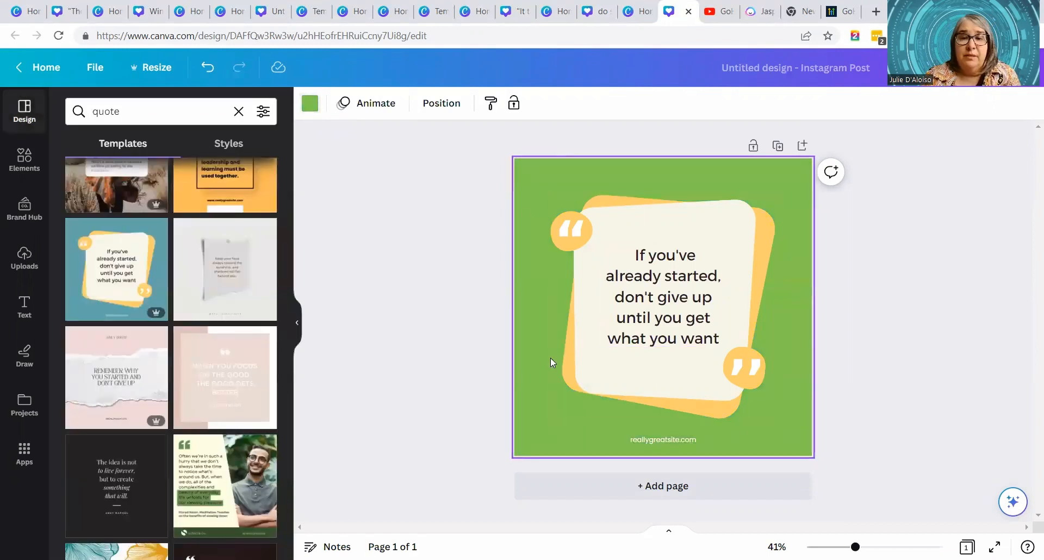
- Recolor the yellow part of the quote frame graphic with the dark blue from the SpiderCat brand colors
click(569, 365)
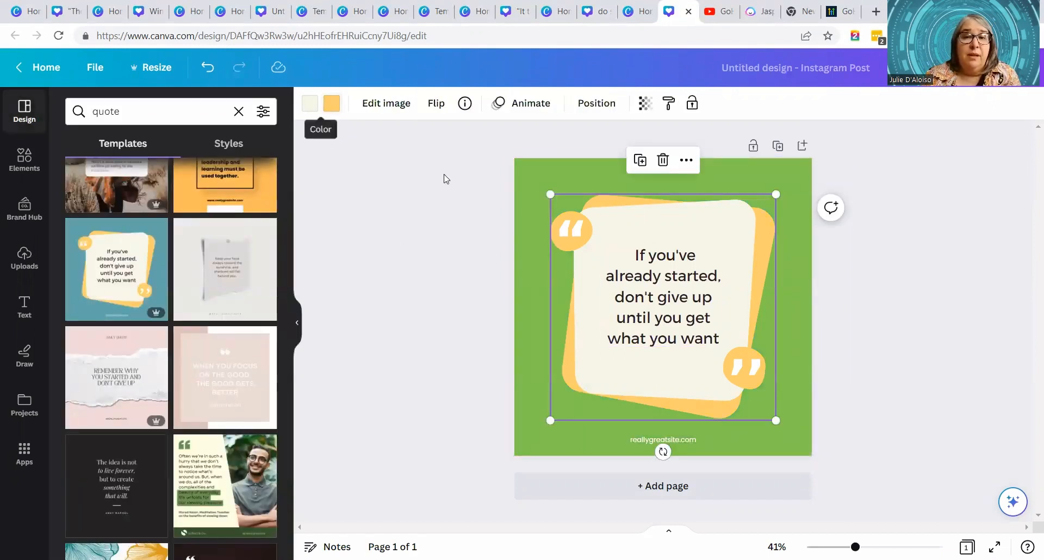
click(328, 113)
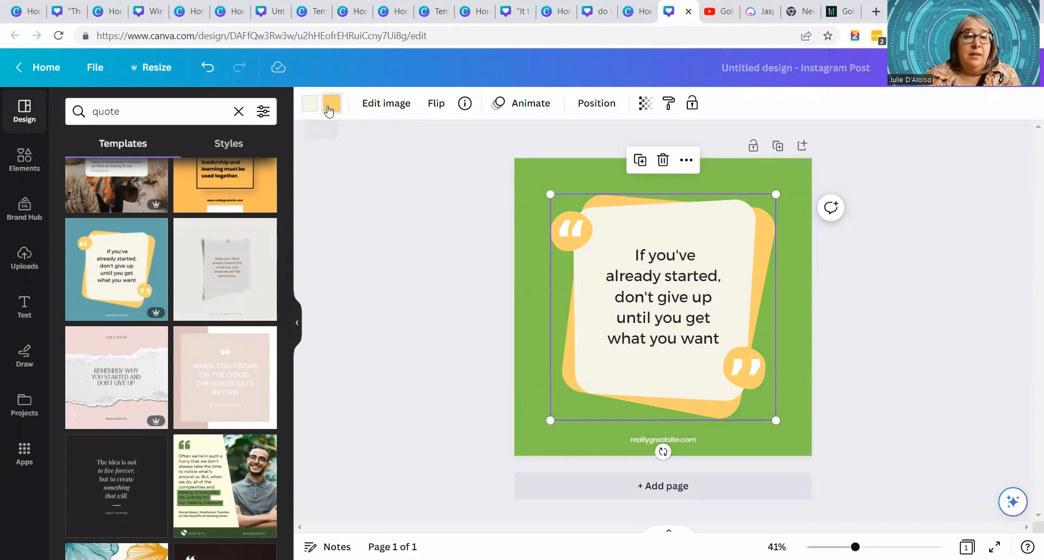
click(236, 297)
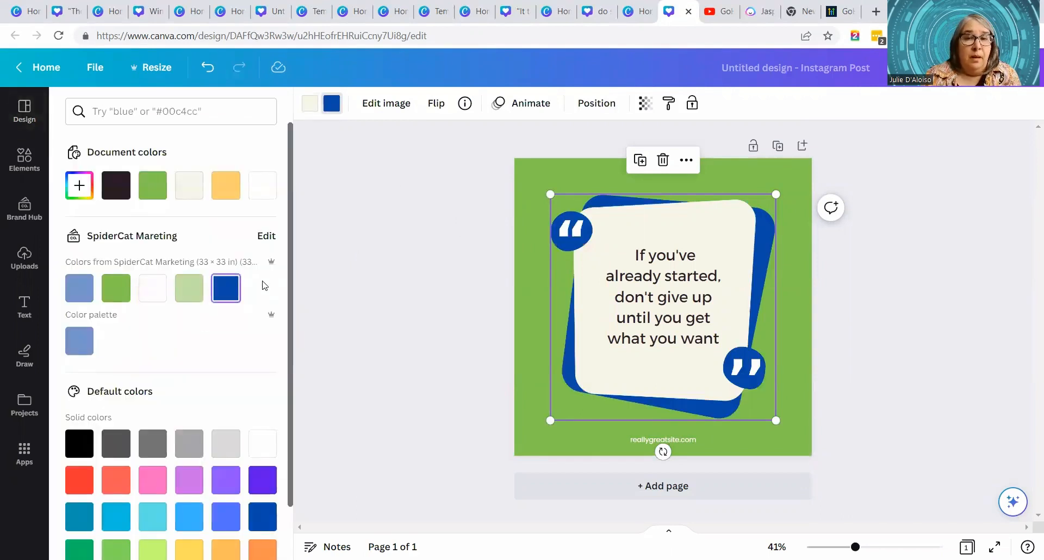
click(375, 229)
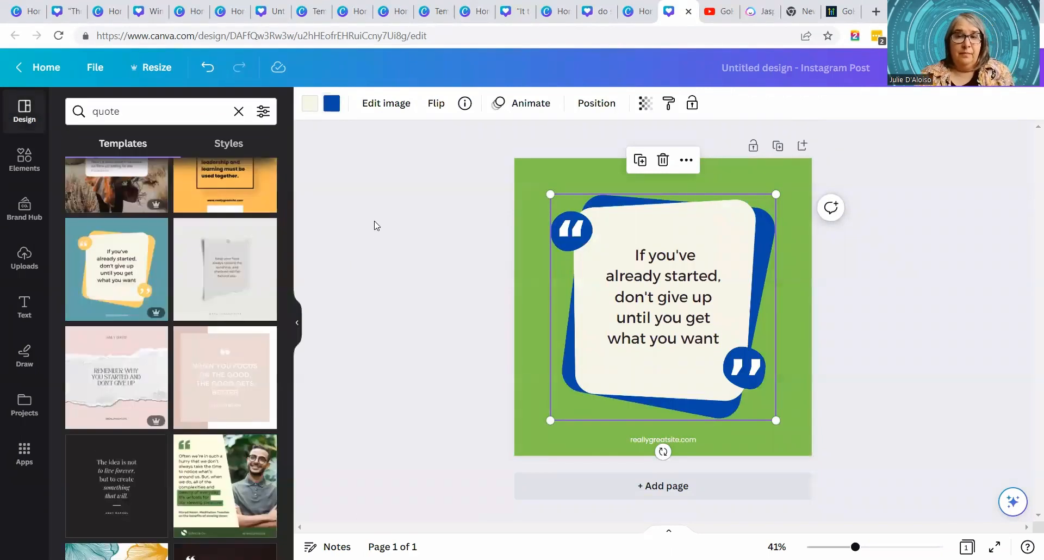
- Replace the website text below the quote frame with "spidercat"
click(679, 440)
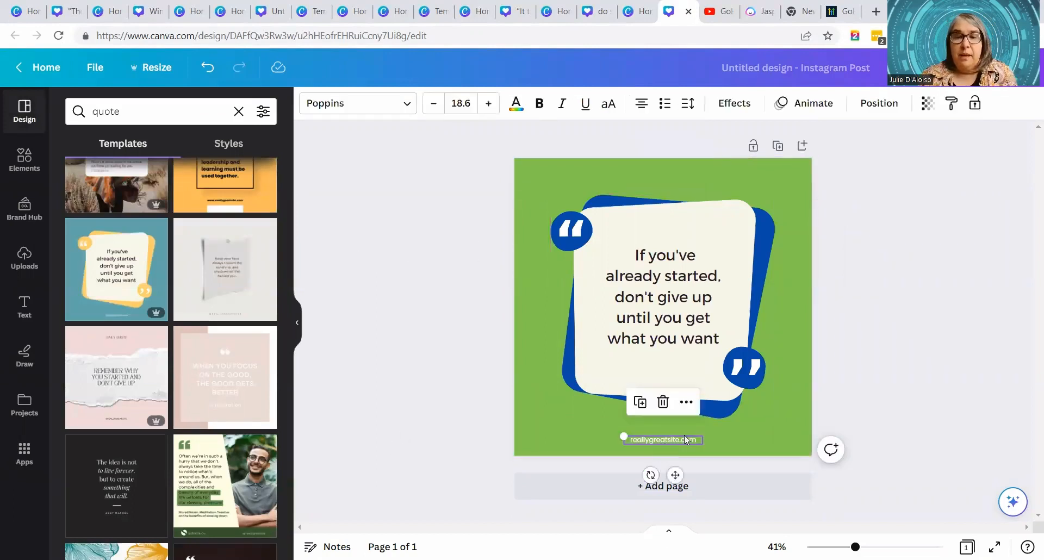
click(680, 441)
click(679, 441)
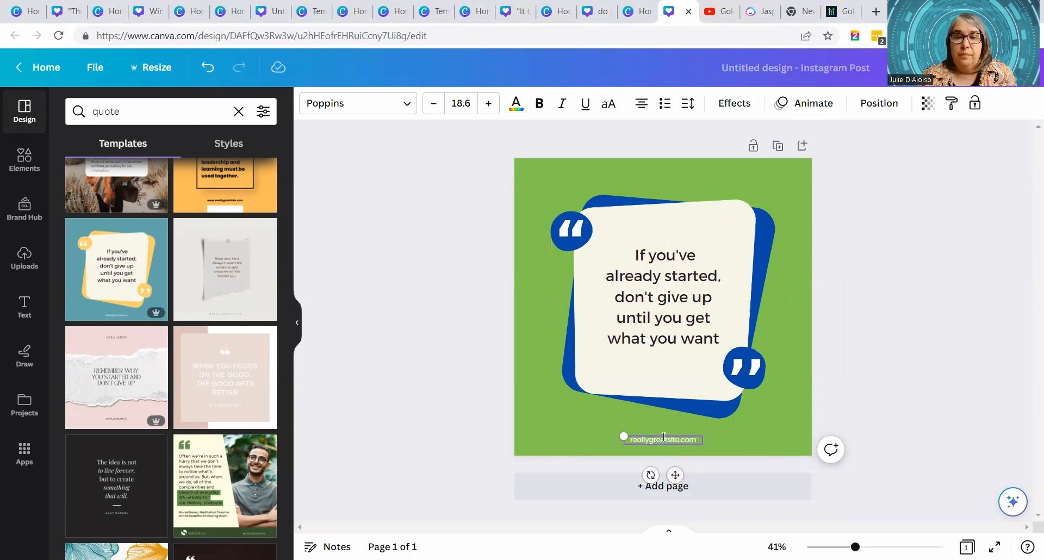
double_click(669, 438)
click(696, 439)
drag(697, 439, 623, 436)
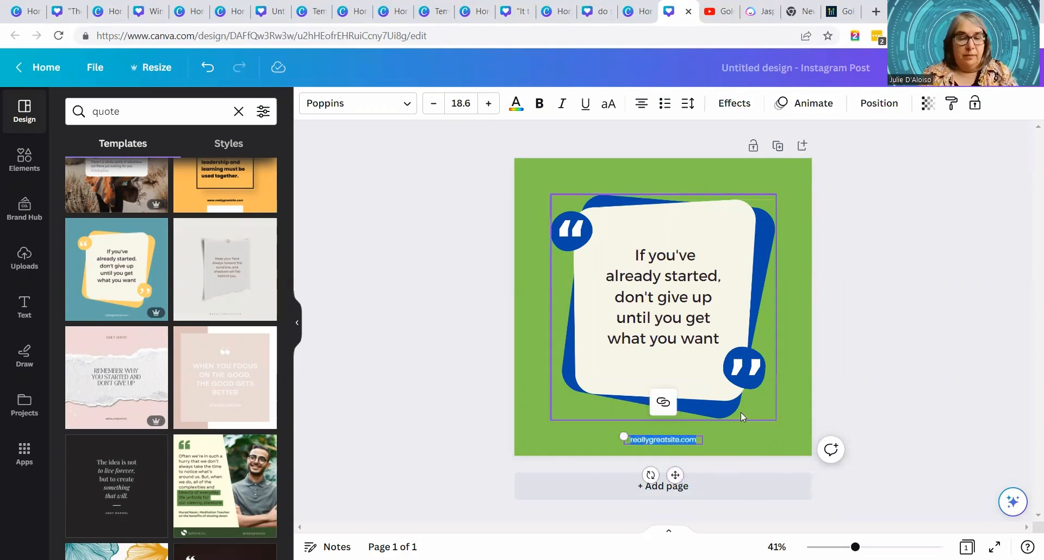
text(spidercat)
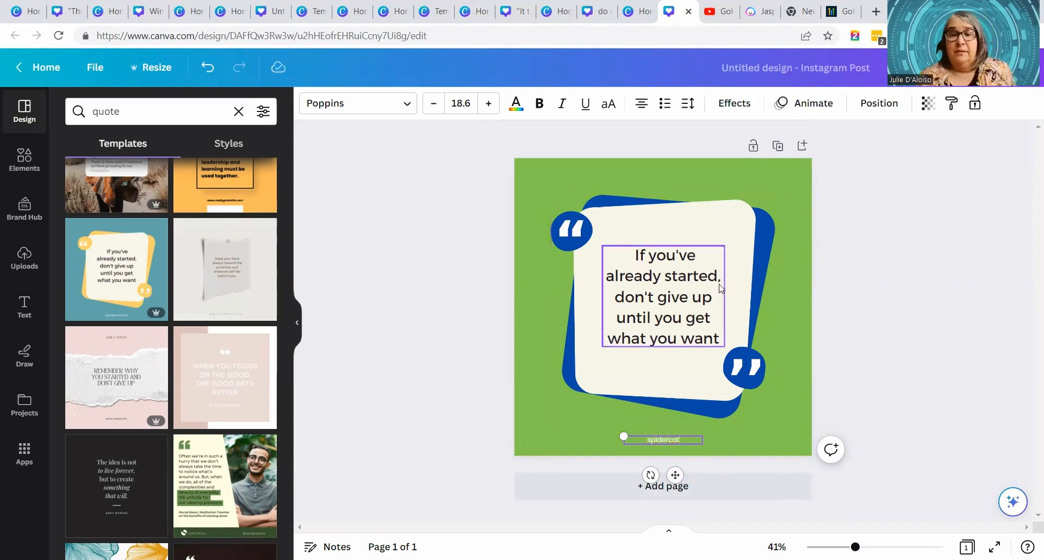
click(878, 311)
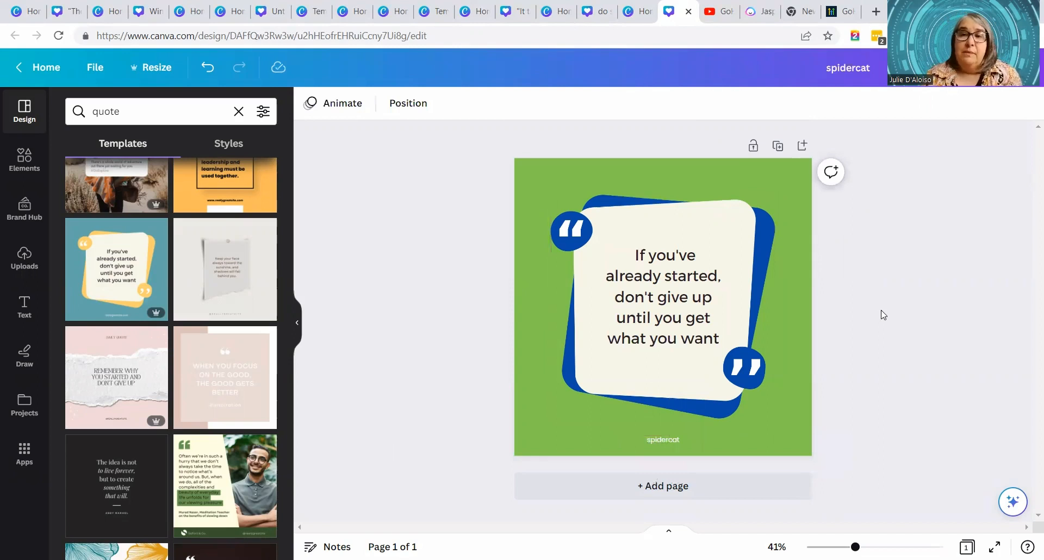
- Select the whole quote text inside the frame and open it in Edit with Magic Write
click(690, 320)
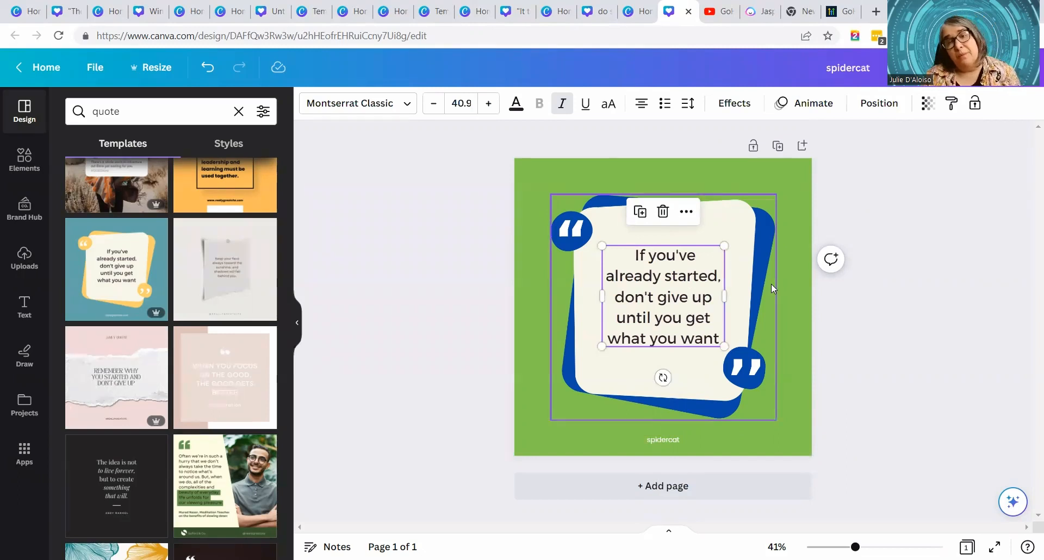
double_click(667, 321)
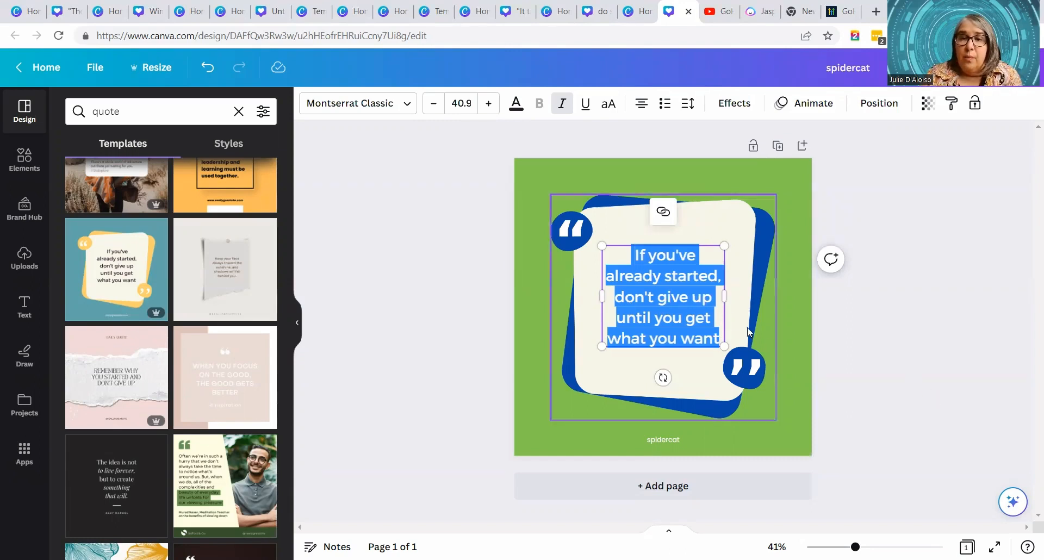
click(1012, 501)
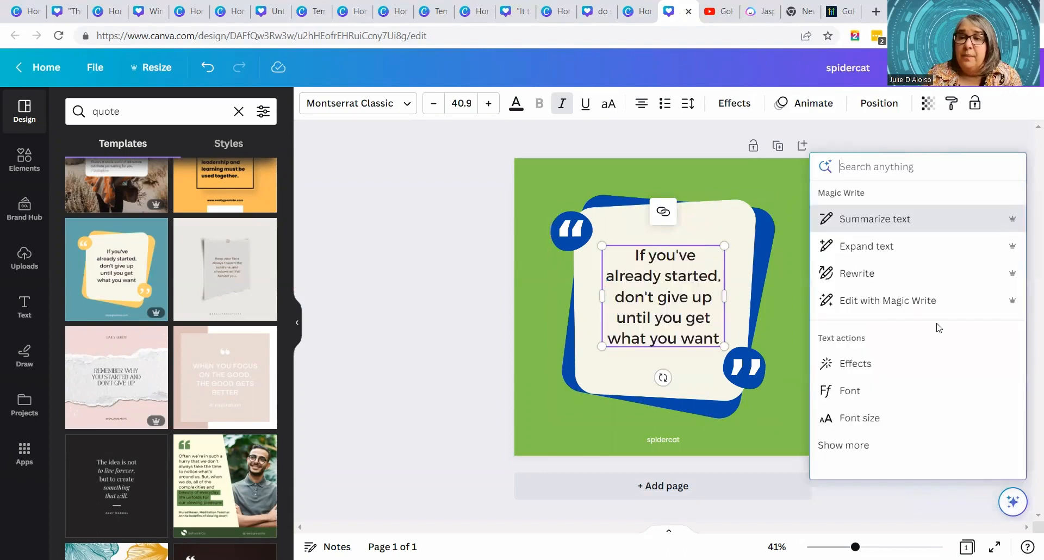
click(865, 302)
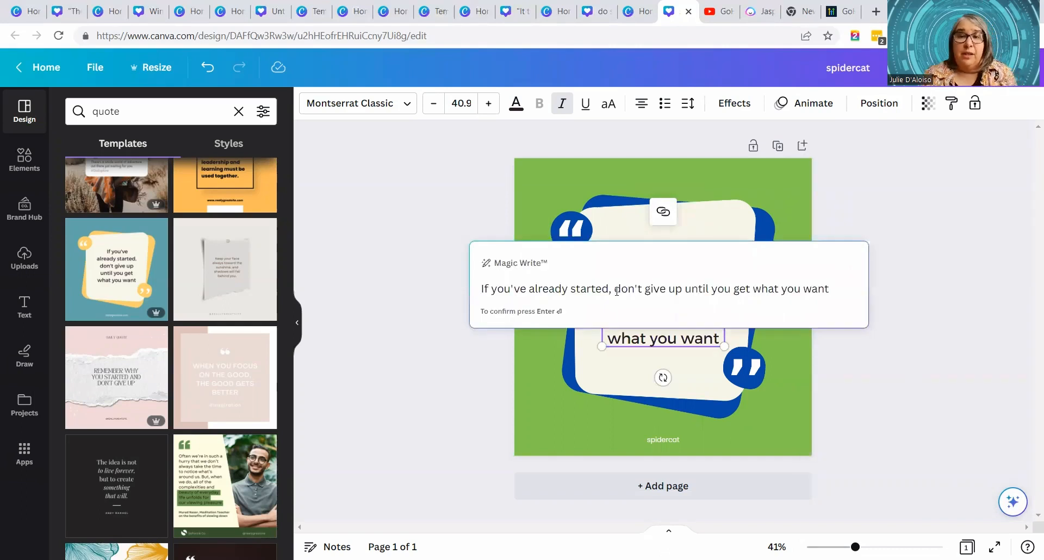
- Replace the Magic Write prompt with "12 inspirational quotes for small businesses" and generate the text
drag(828, 295, 481, 295)
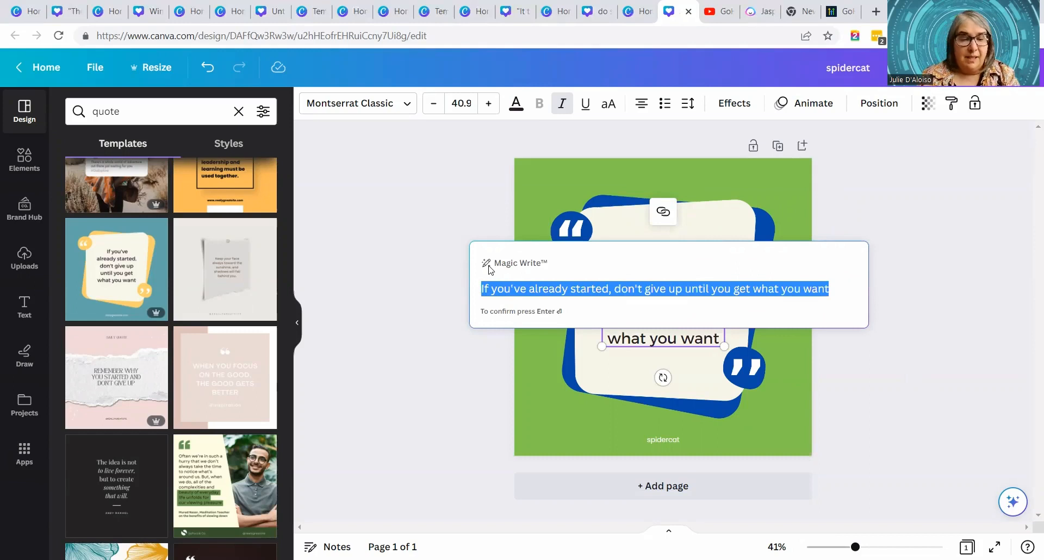
text(12 i)
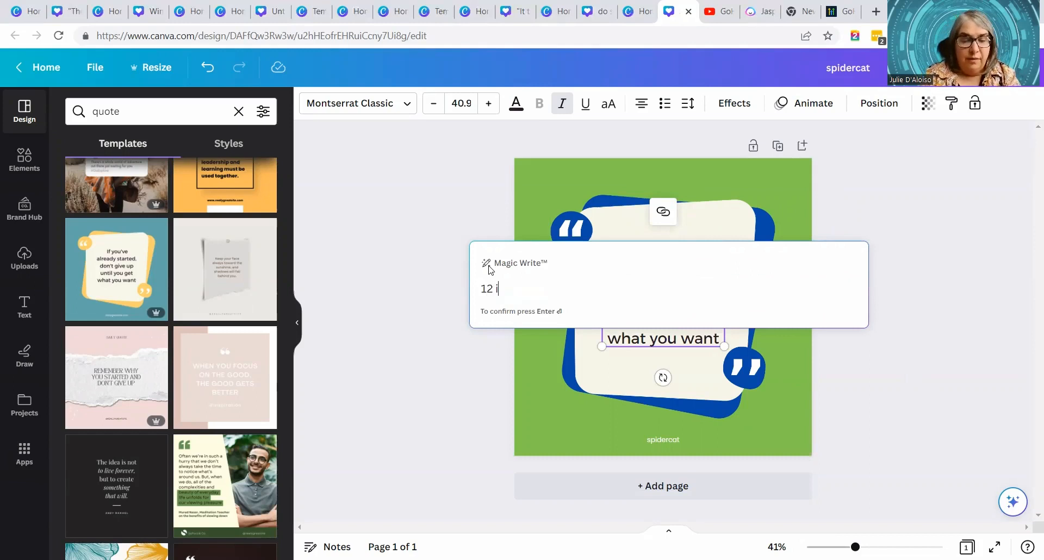
text(nspirational)
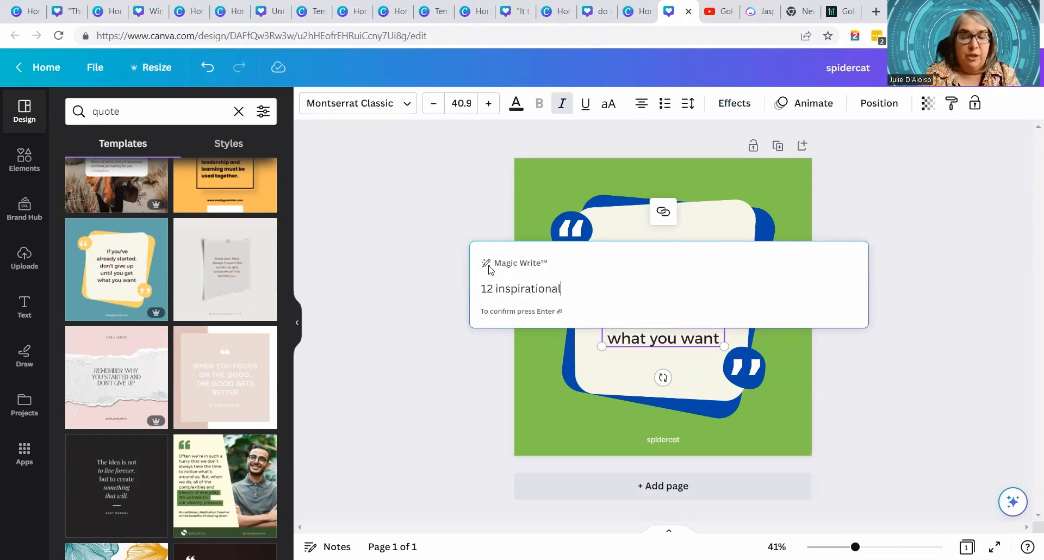
text( qquotes )
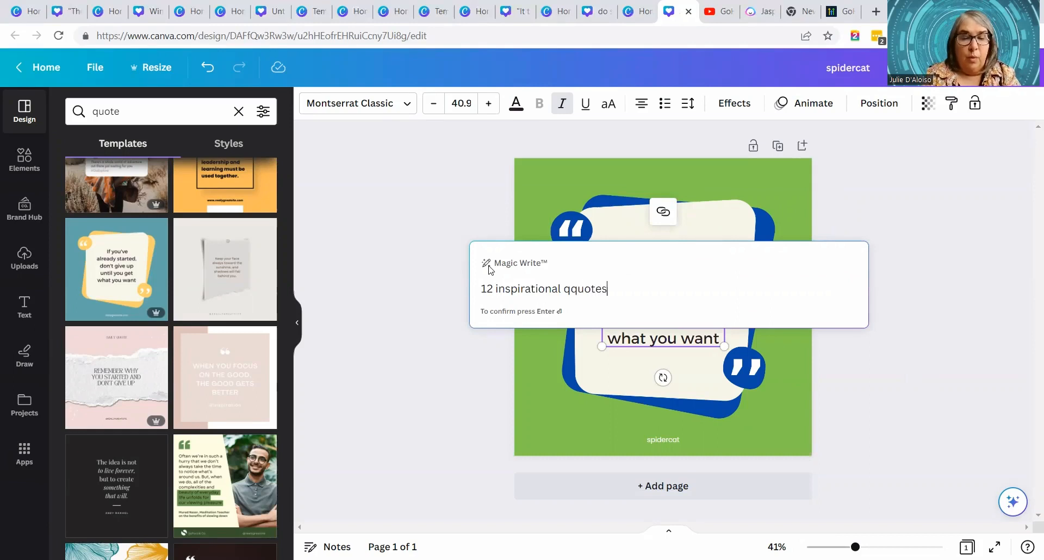
text(for )
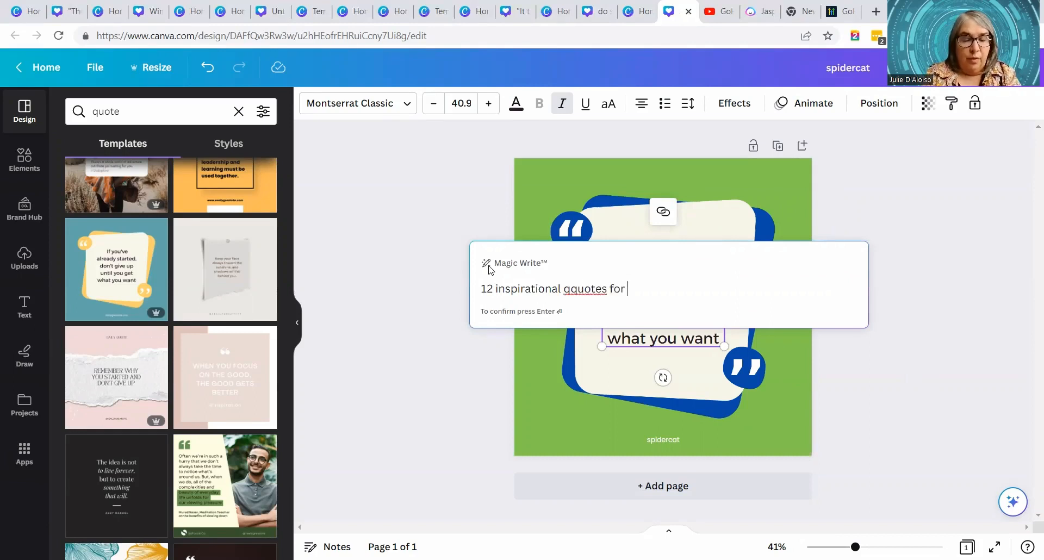
text(smal bu)
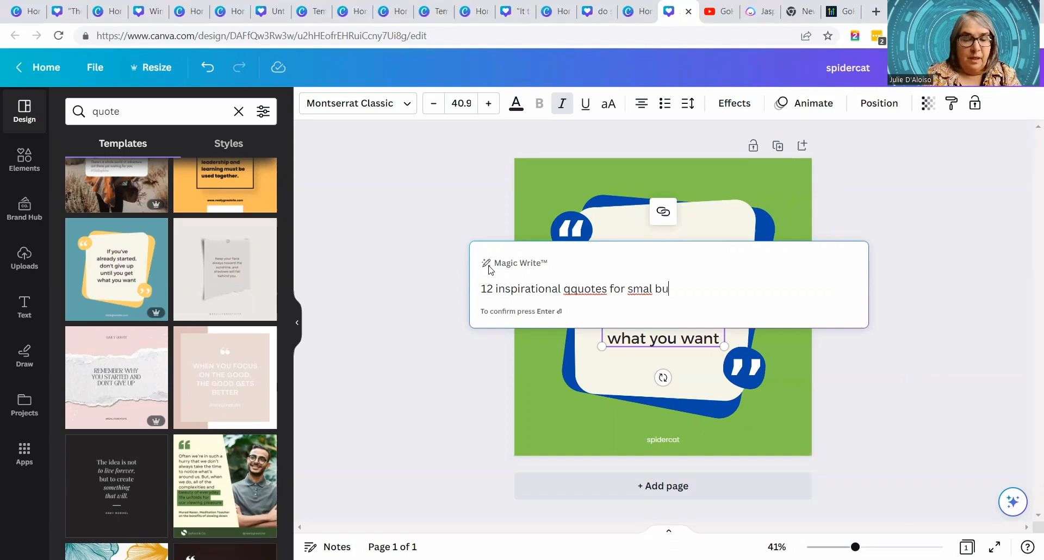
text(sinesses)
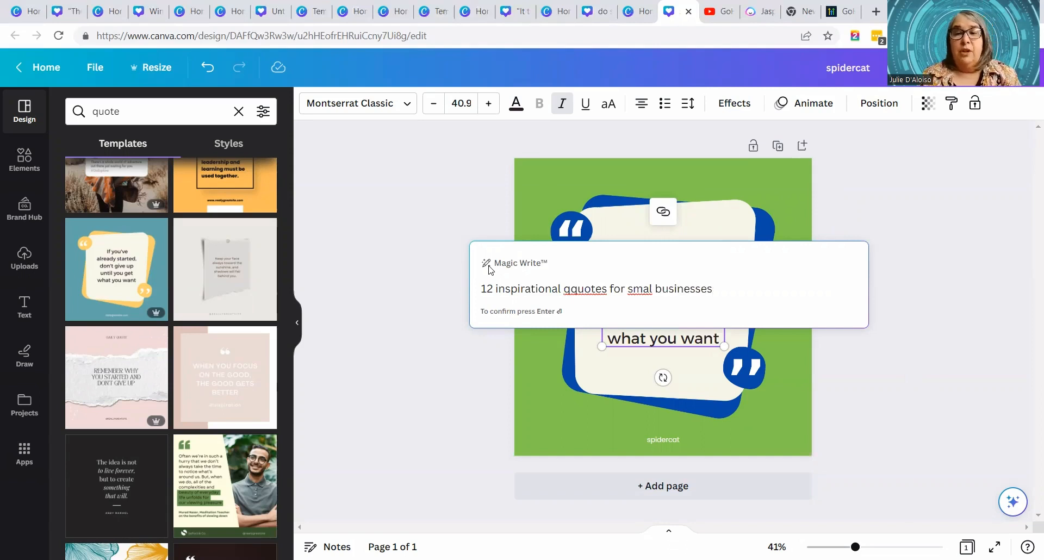
click(647, 289)
text(l)
click(576, 290)
key(BackSpace)
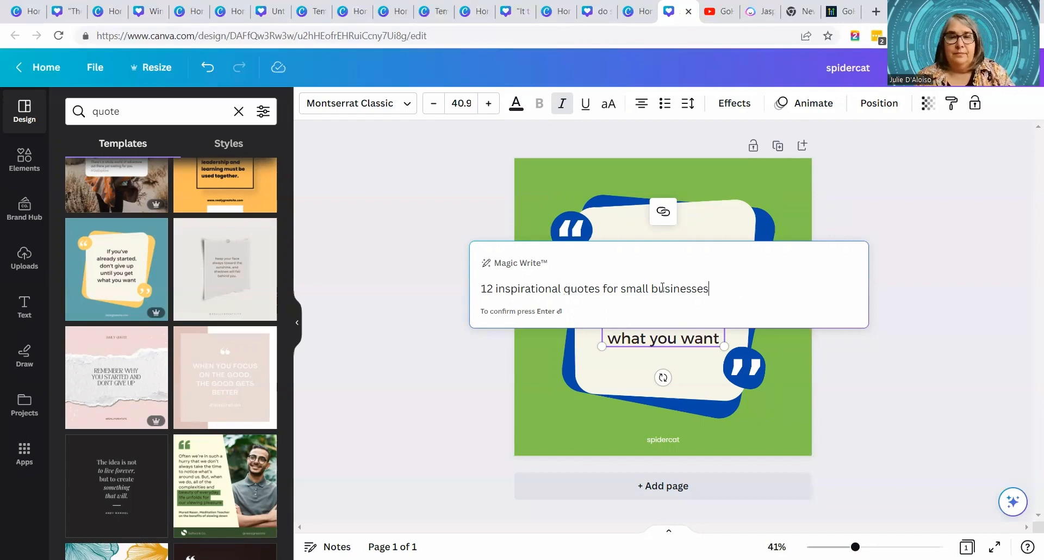
key(Return)
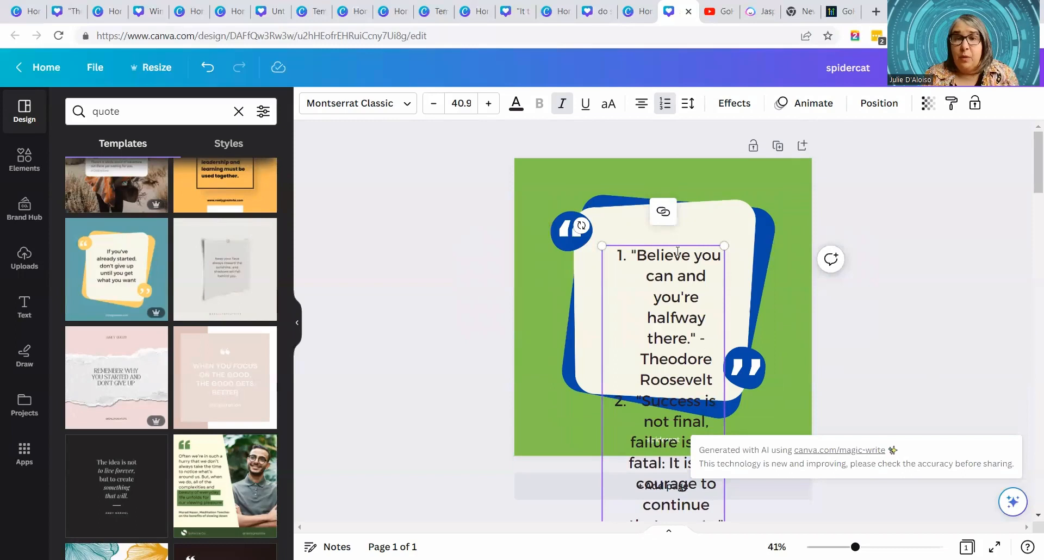
- Look through the generated list of quotes in the text box and return to its beginning
scroll(693, 382, down, 6)
scroll(693, 382, down, 6)
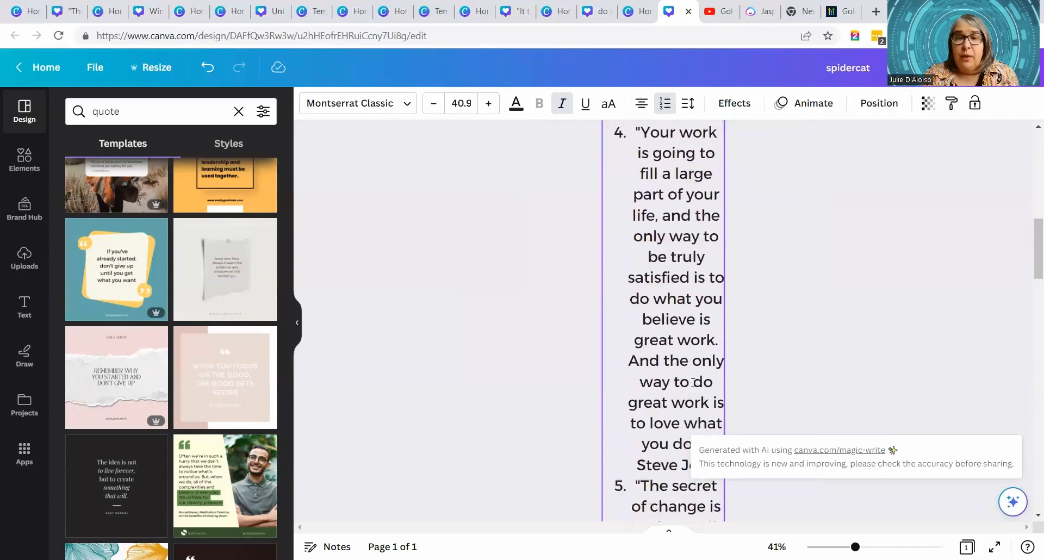
scroll(692, 382, up, 10)
scroll(692, 382, down, 1)
scroll(692, 382, down, 5)
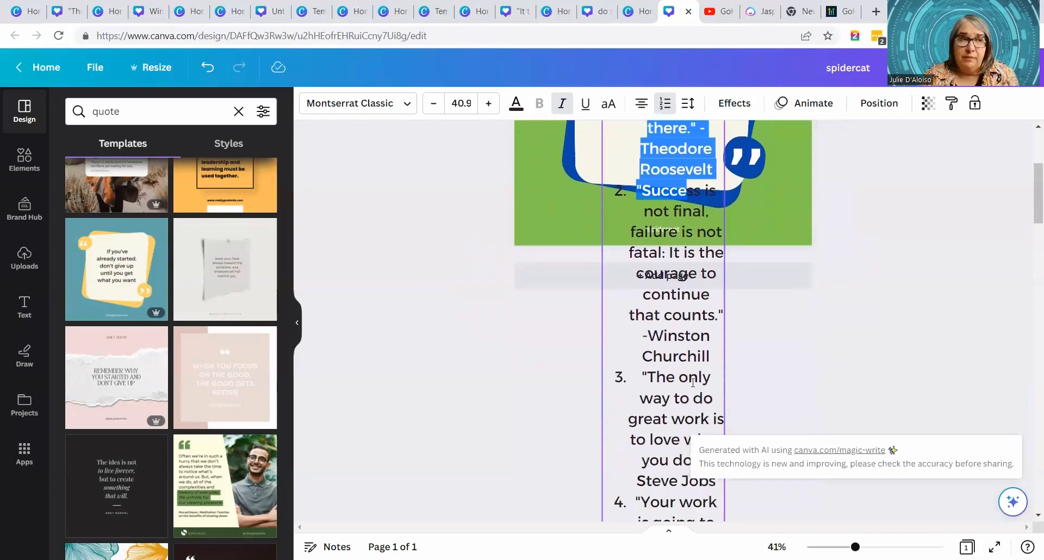
scroll(693, 382, down, 2)
scroll(693, 382, up, 10)
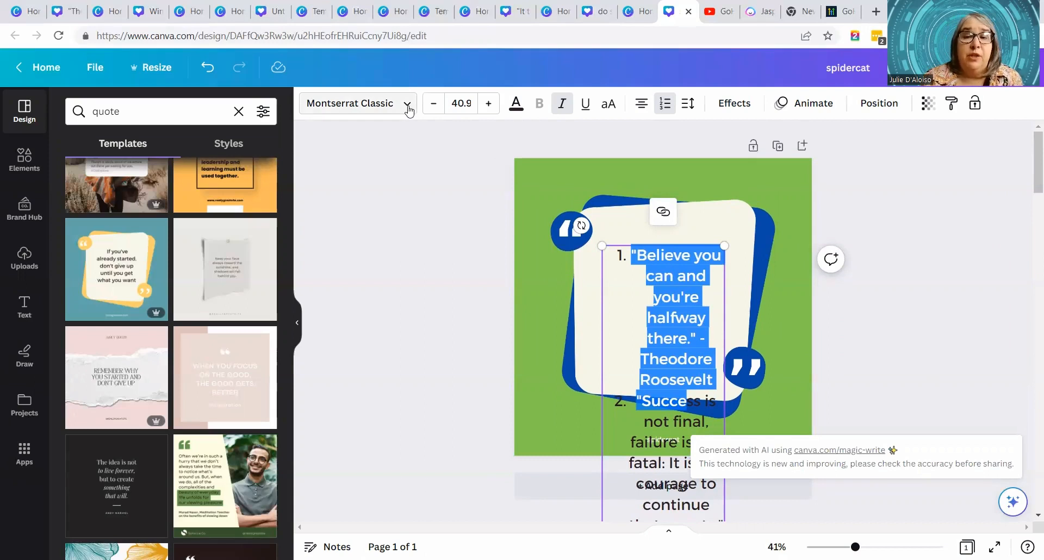
- Set the whole list of quotes in the Hey Gotcha! font at about size 41.5 and move it up inside the frame
click(648, 292)
key(ctrl+a)
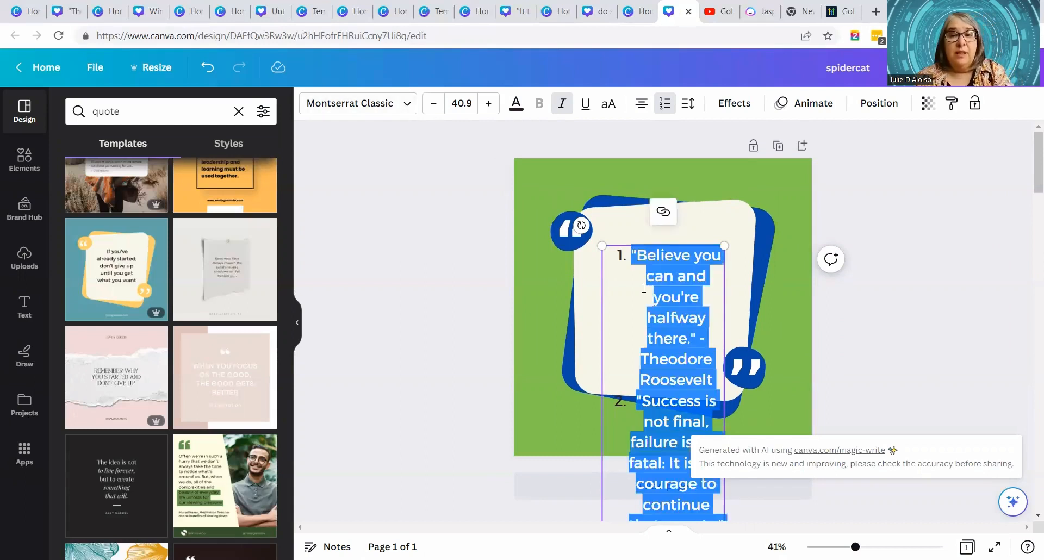
click(402, 107)
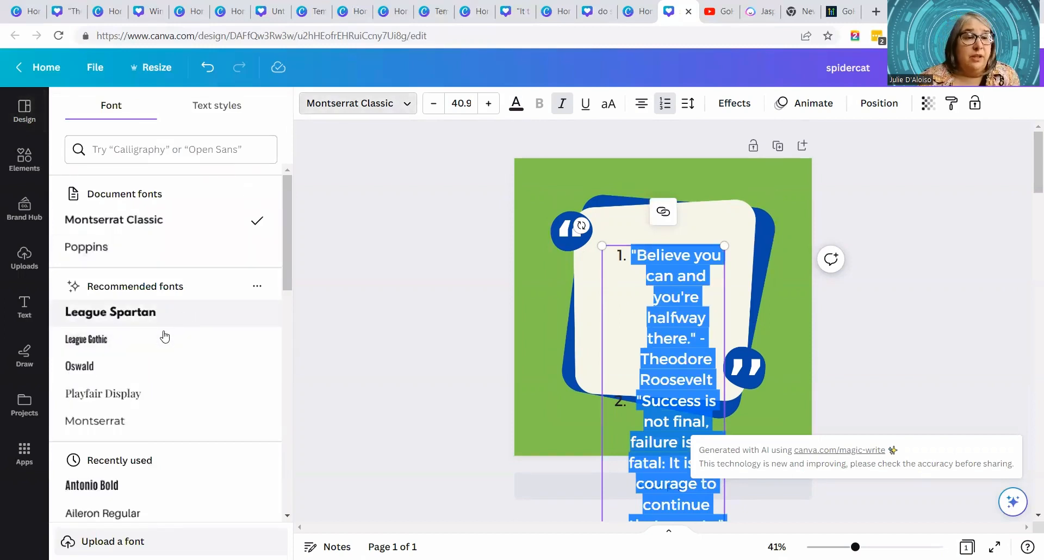
click(154, 340)
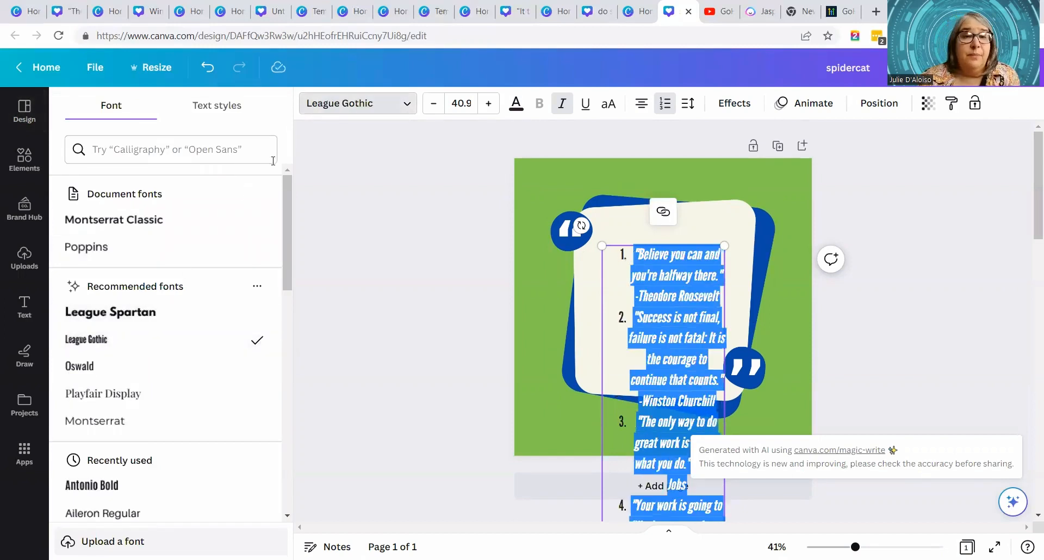
scroll(169, 433, down, 2)
click(99, 411)
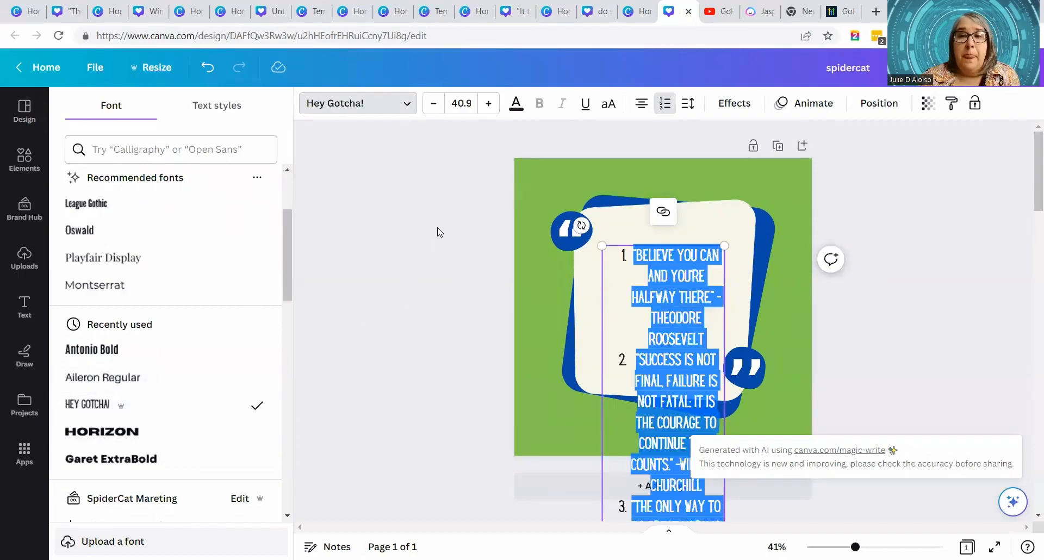
click(716, 312)
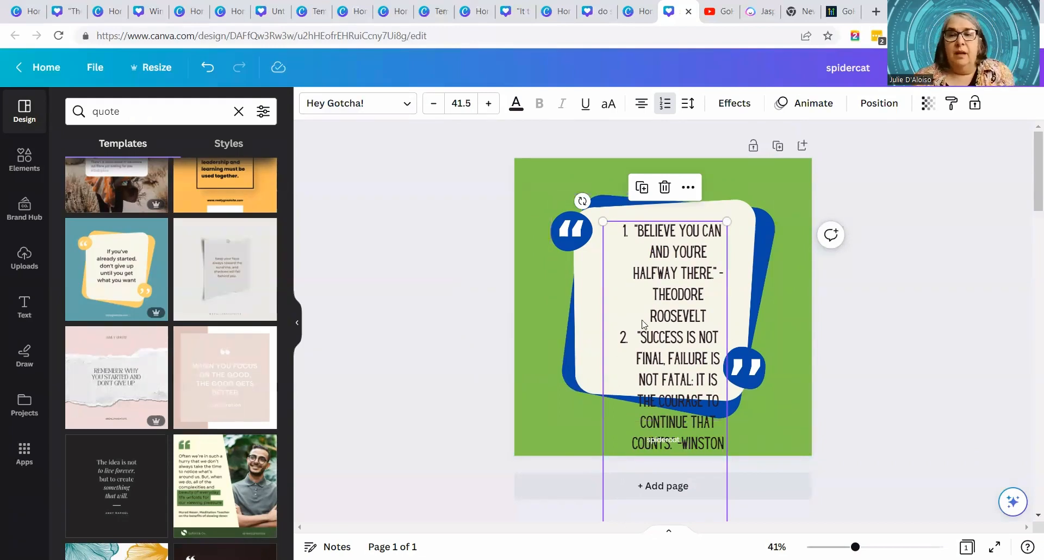
- Summarize the whole quote list with Magic Write
scroll(642, 332, down, 3)
scroll(641, 332, up, 3)
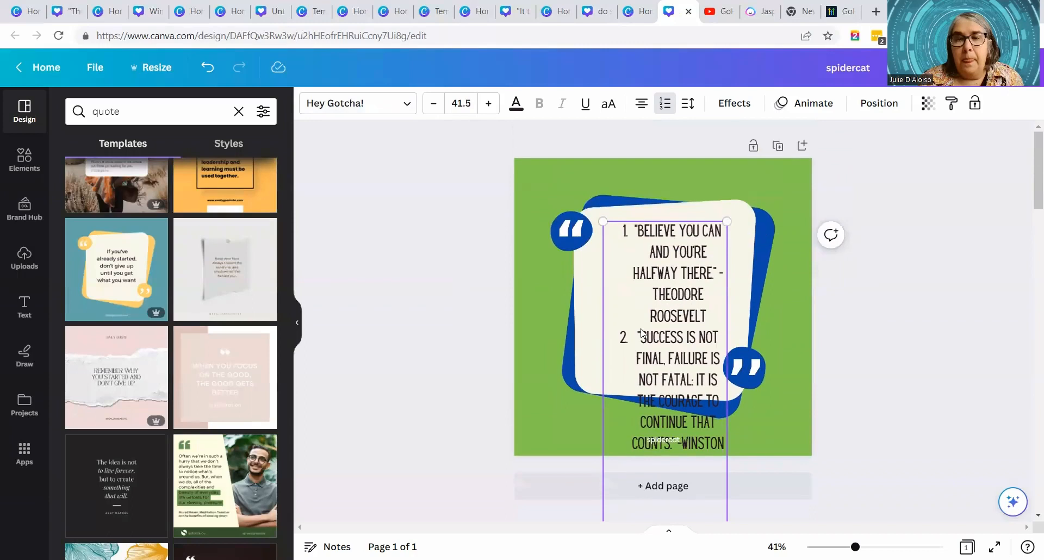
double_click(646, 257)
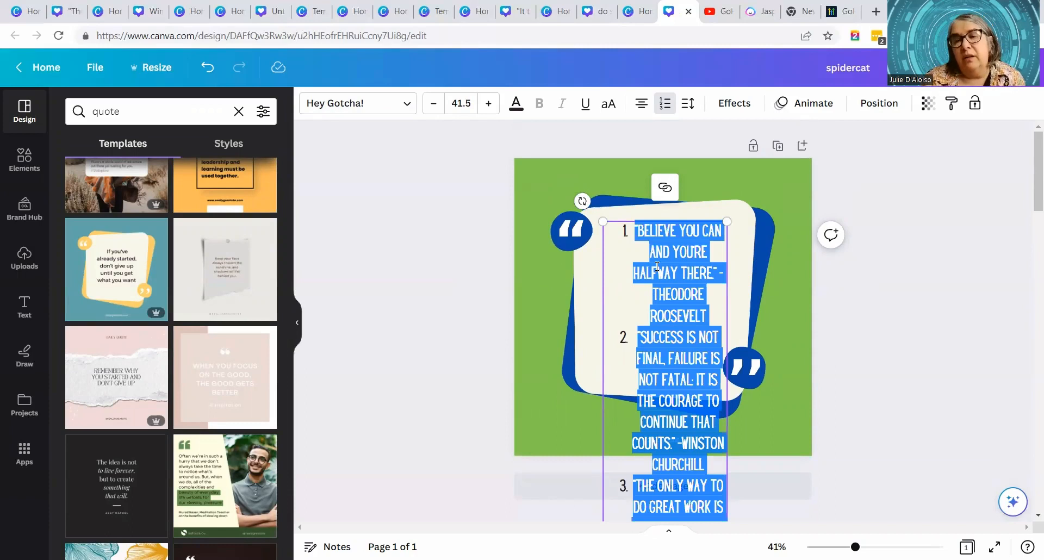
click(1012, 501)
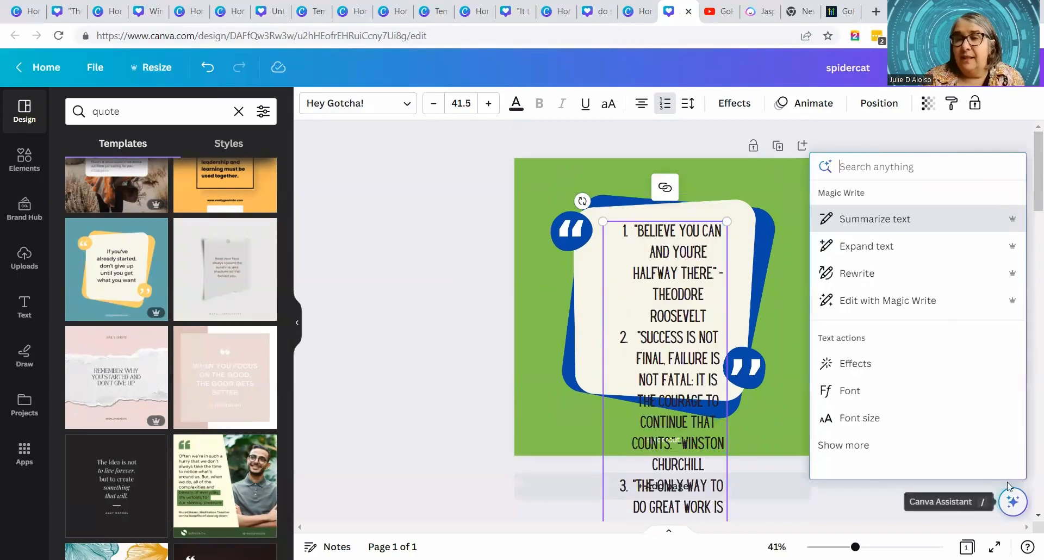
click(903, 229)
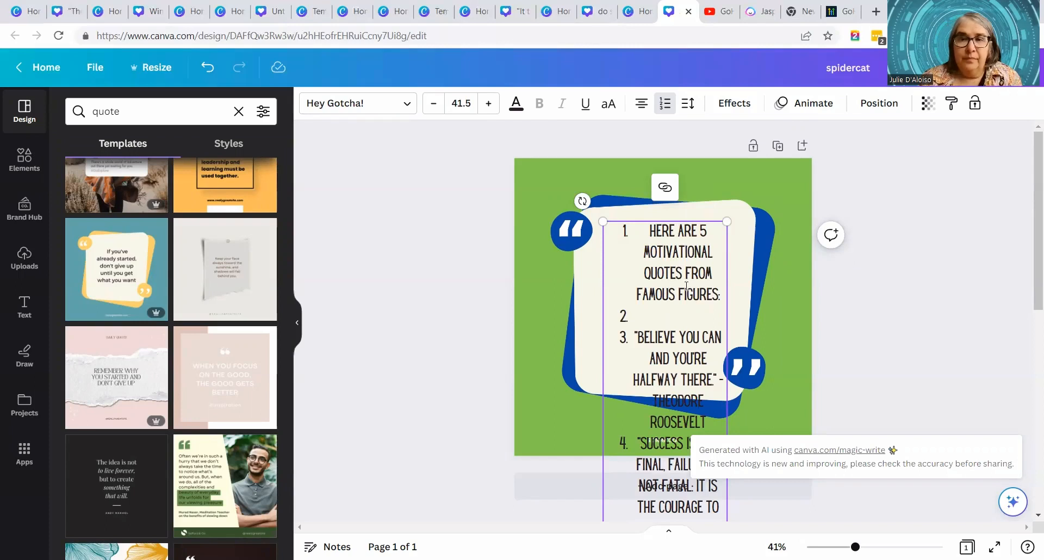
- Search the apps for "bulk" and open Bulk create
click(30, 454)
click(147, 111)
text(bu)
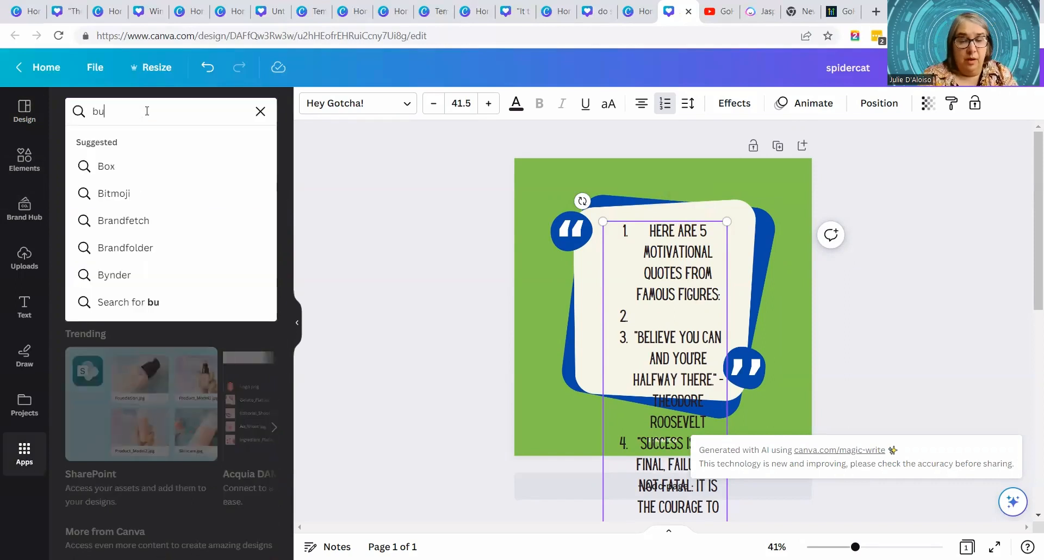
text(lk)
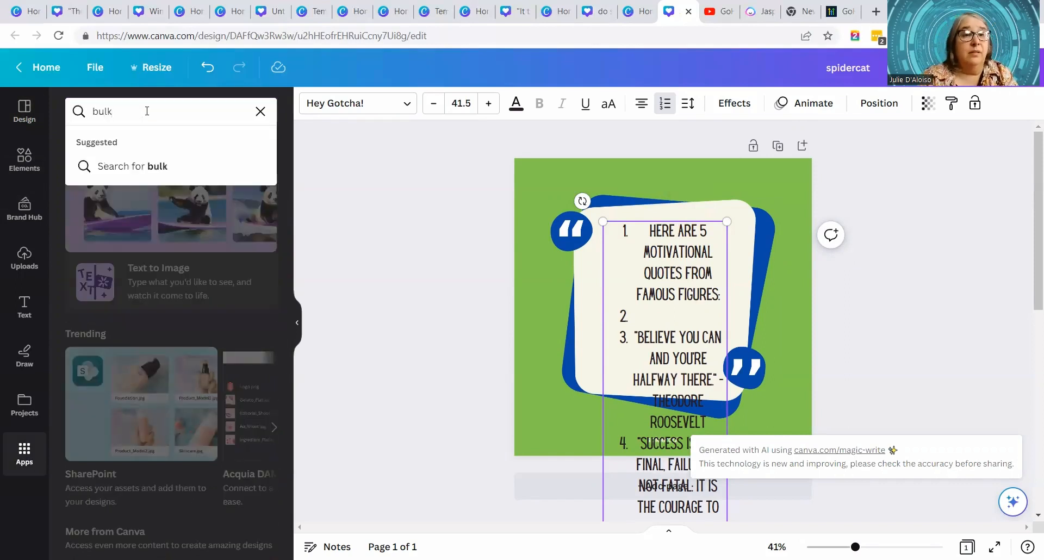
key(Return)
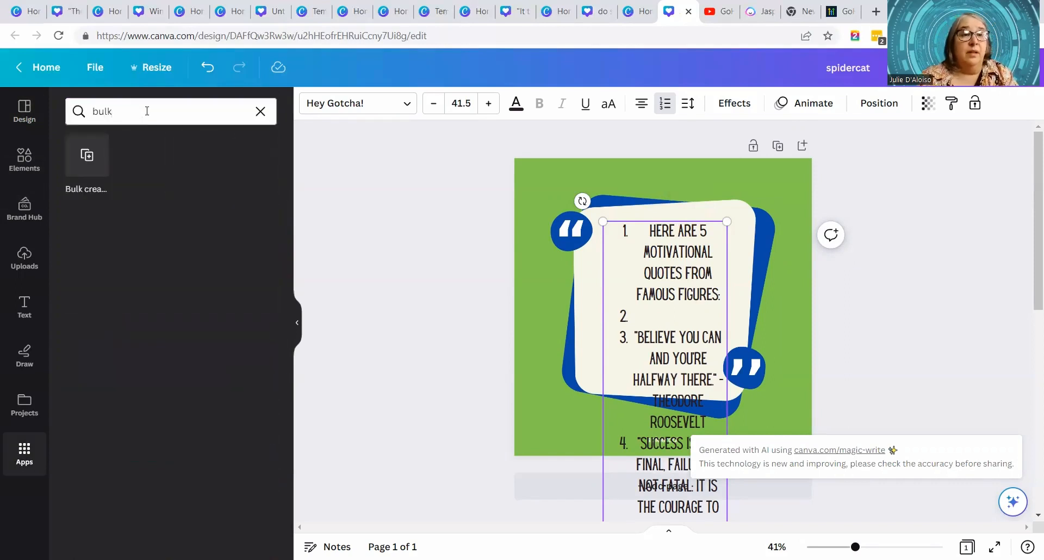
click(90, 160)
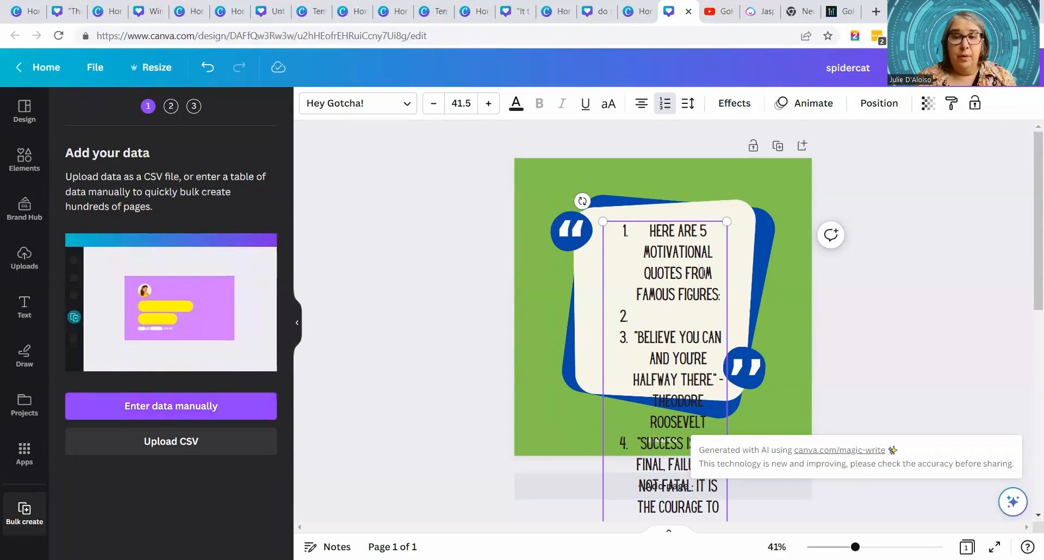
- Copy the whole summarized quote text and delete the Email column from the manual data entry table
double_click(657, 257)
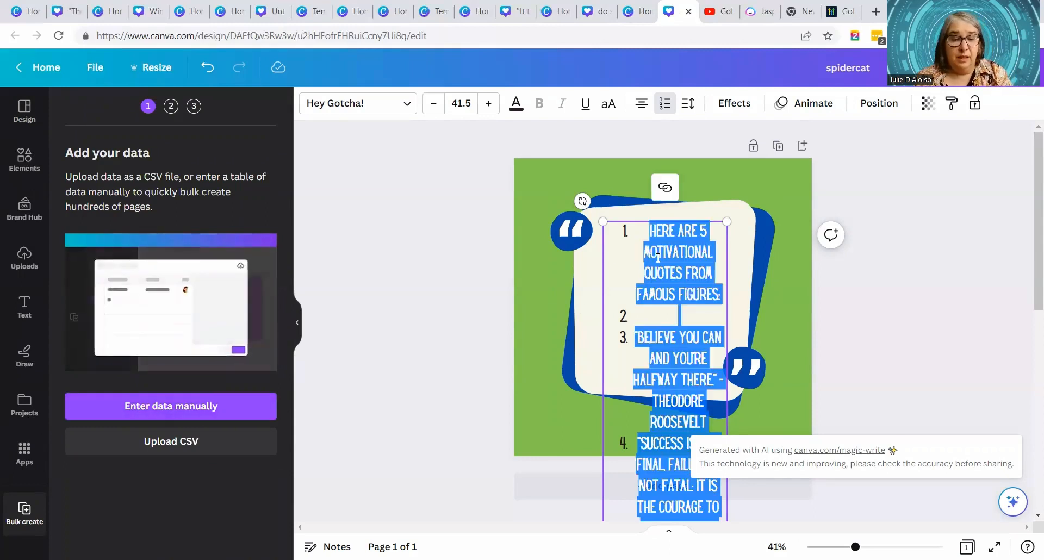
click(195, 417)
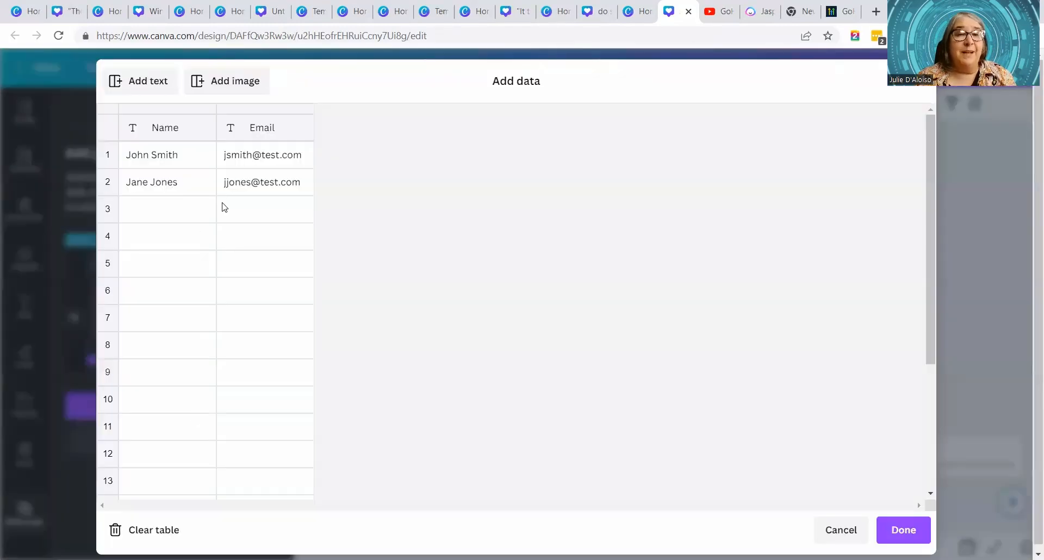
right_click(291, 126)
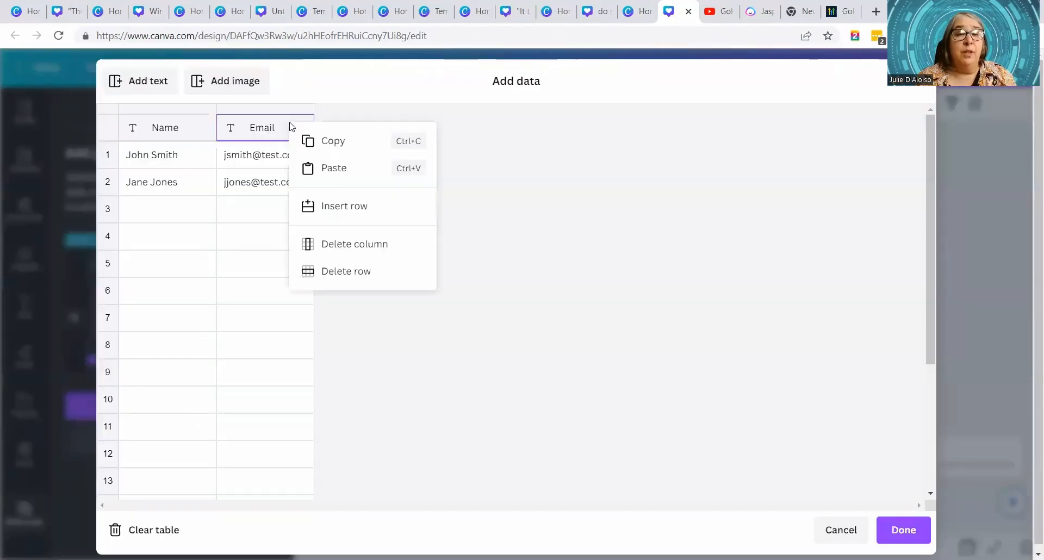
click(358, 245)
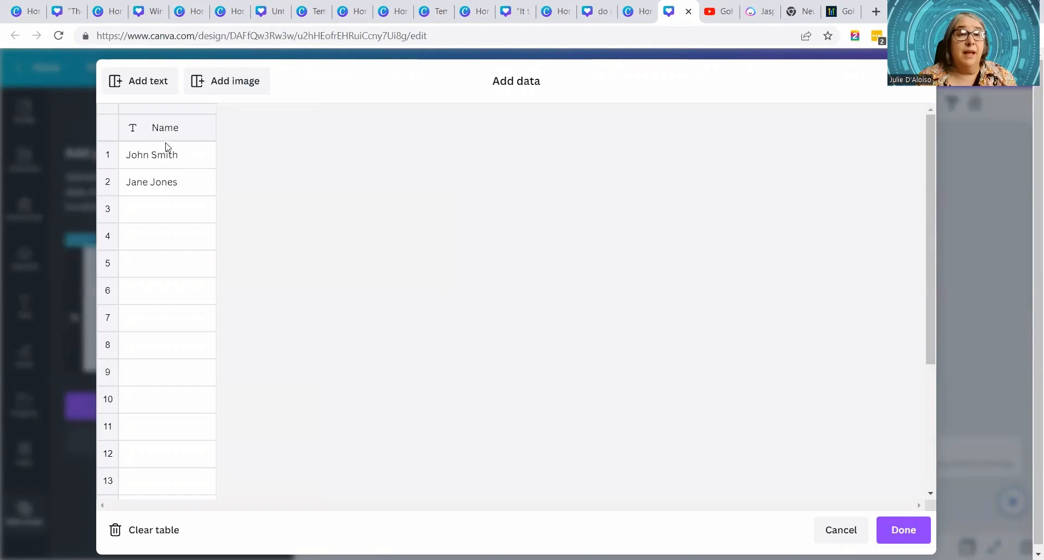
- Paste the copied quotes into the Name column starting at row 1 and delete the empty row 2
click(142, 159)
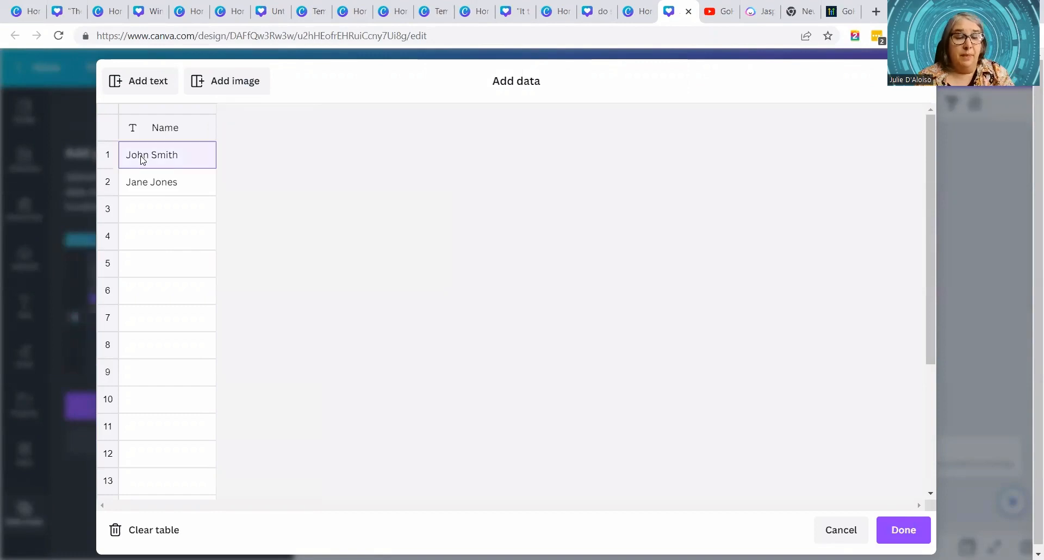
key(ctrl+v)
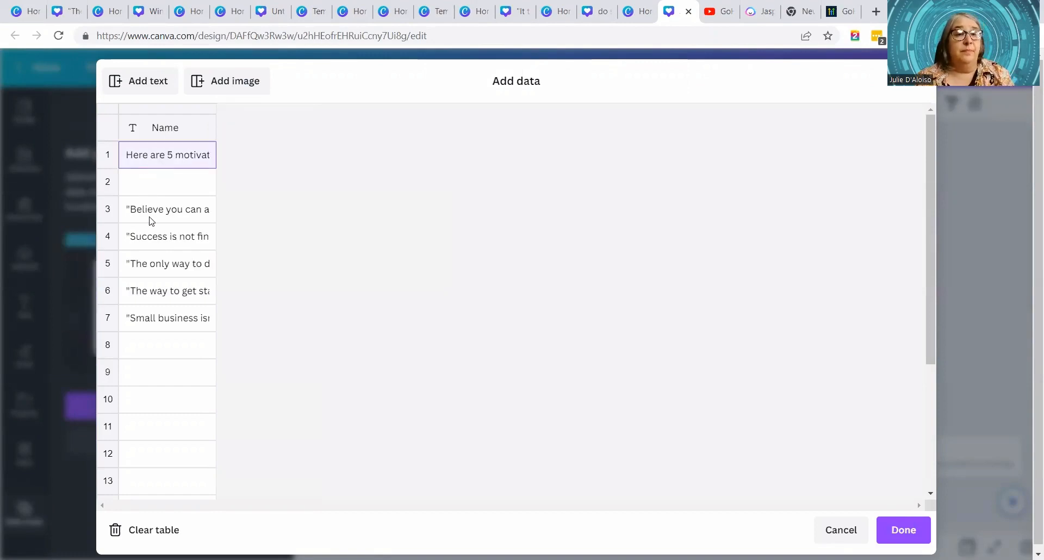
click(140, 184)
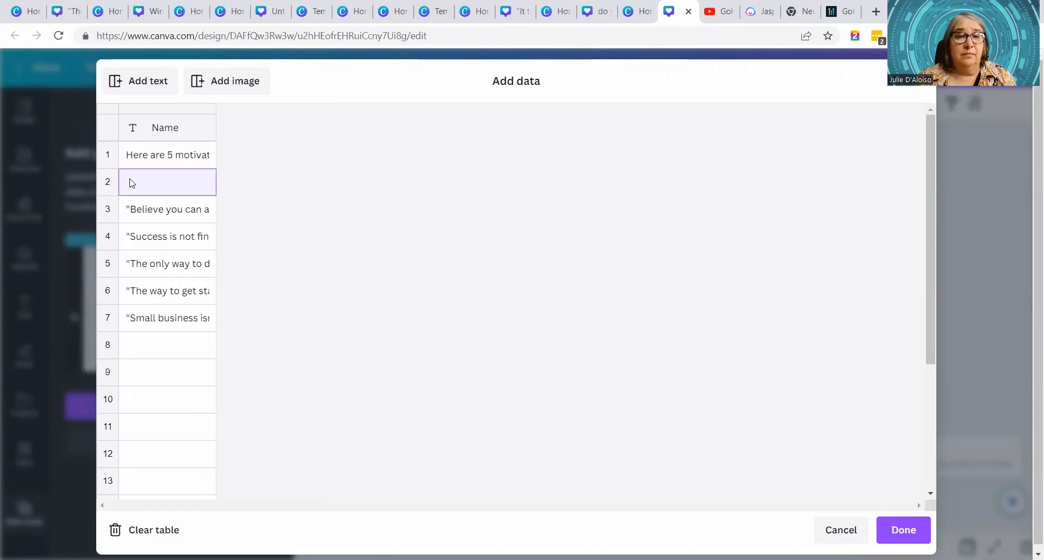
right_click(130, 180)
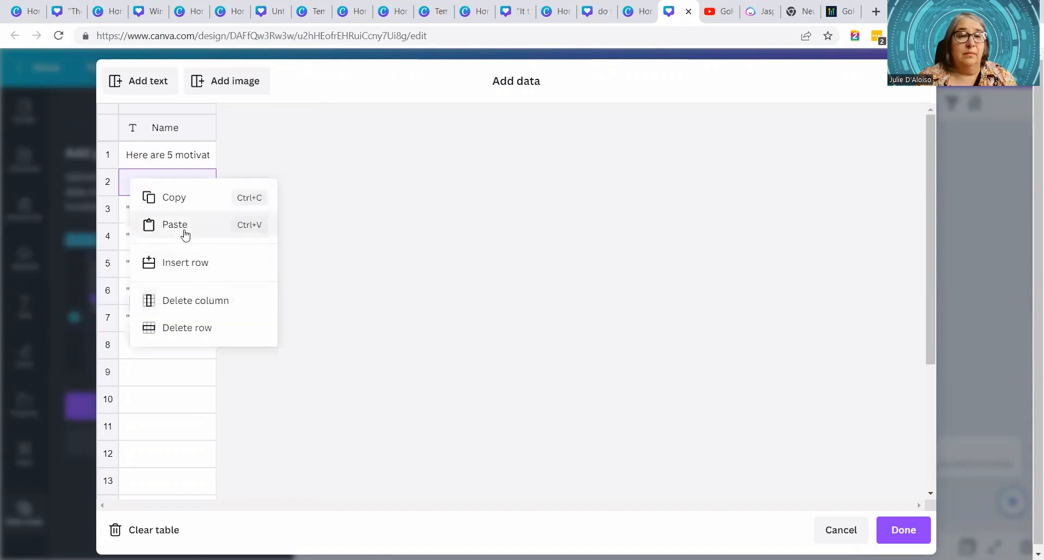
click(204, 327)
- Rename the Name column heading as "Quote" and finish the data table
click(163, 129)
key(BackSpace)
key(BackSpace)
text(T Quote)
key(Return)
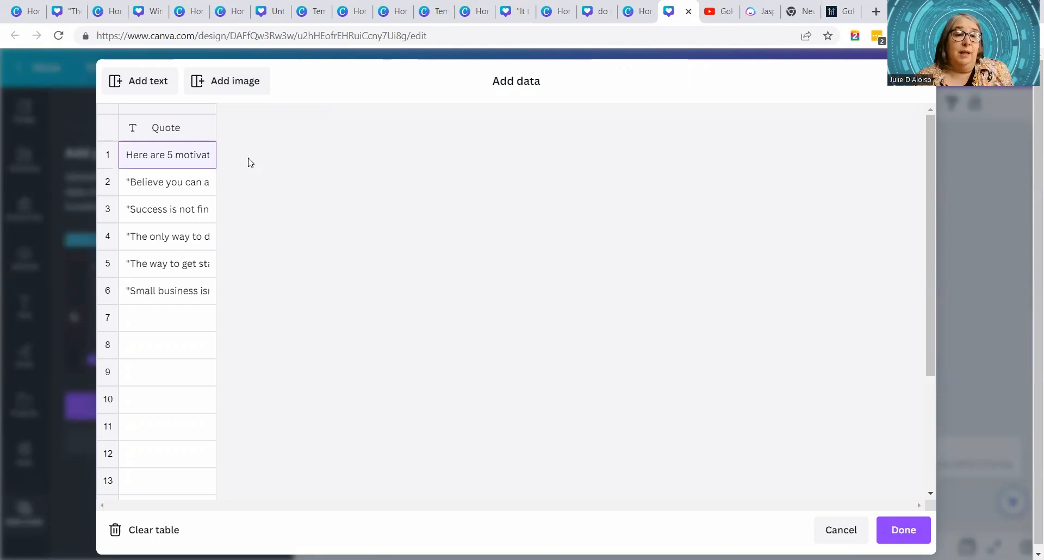
click(915, 528)
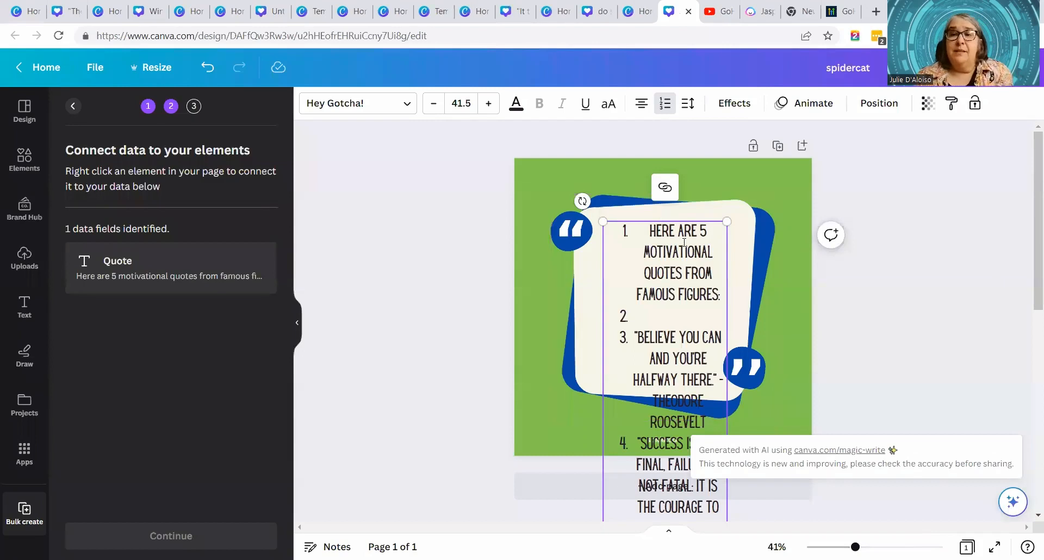
- Connect the text box in the frame to the Quote data field and generate pages from all six data rows
click(695, 209)
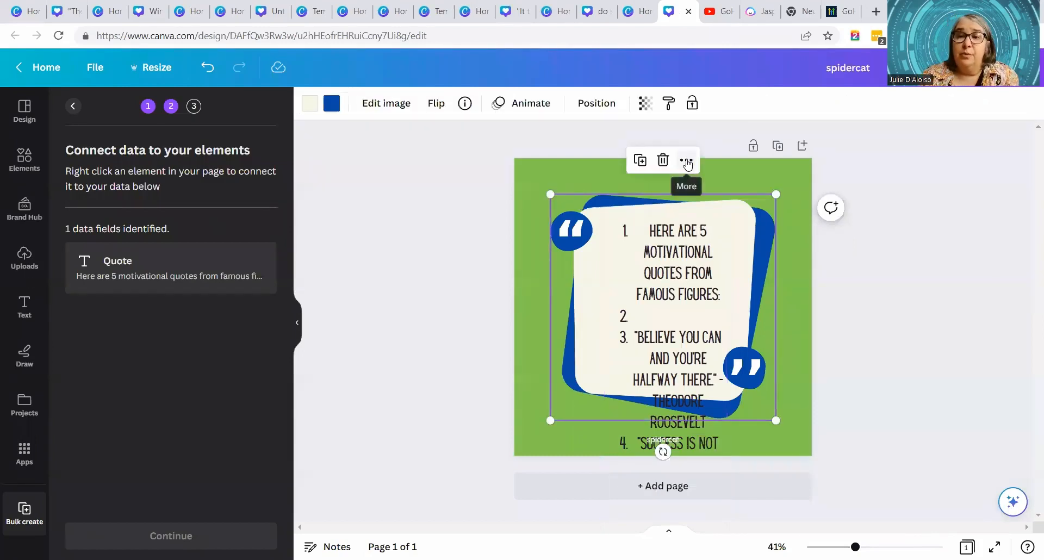
click(697, 241)
click(687, 187)
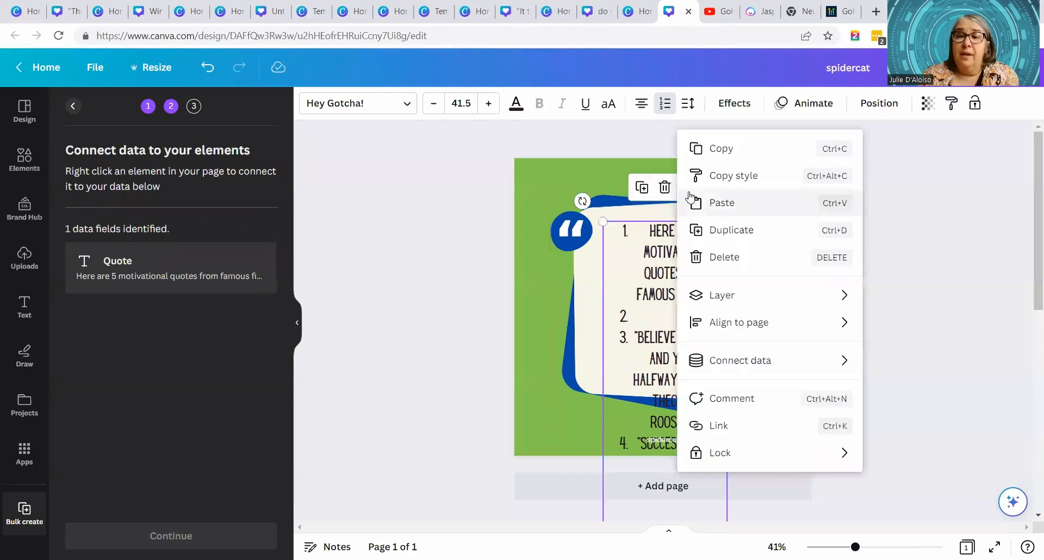
mouse_move(753, 367)
click(907, 365)
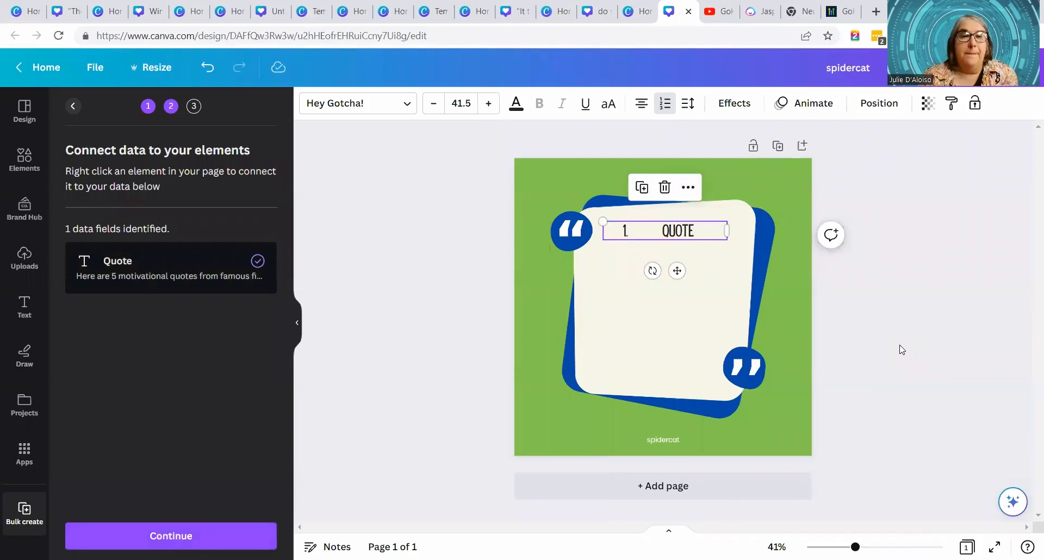
click(191, 537)
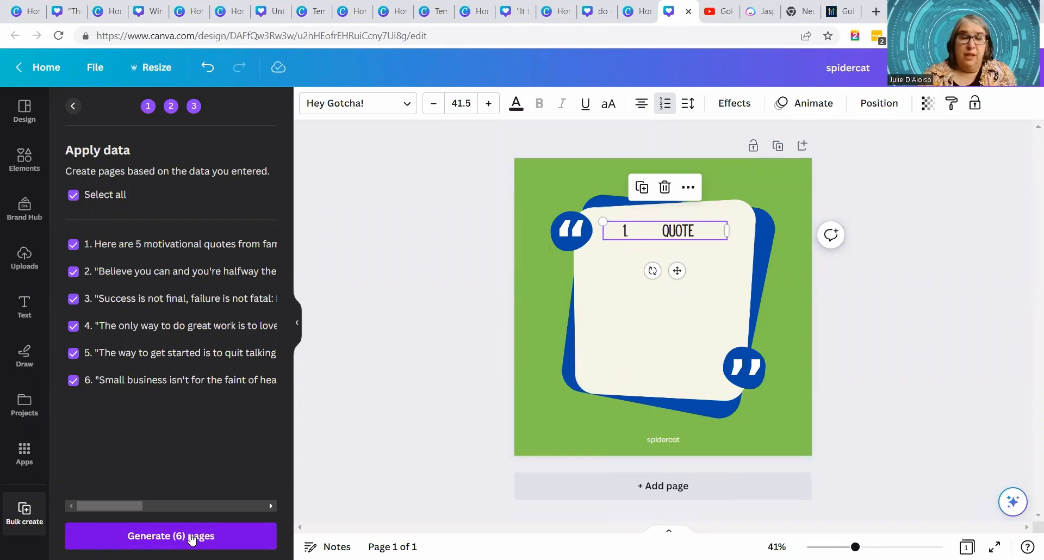
click(192, 537)
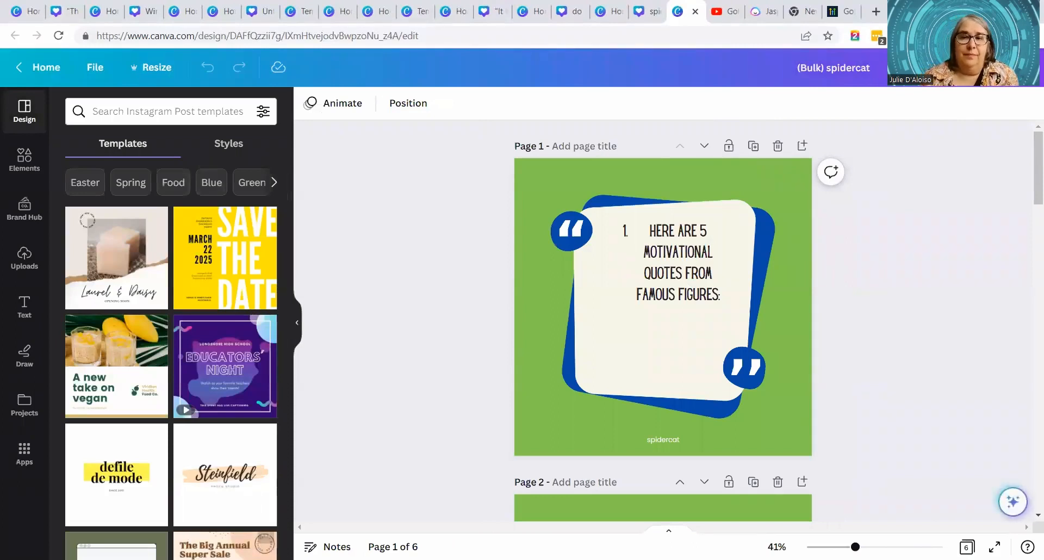
- Widen the quote text box on page 6, reduce its text to size 40 and position it within the frame
scroll(944, 343, down, 10)
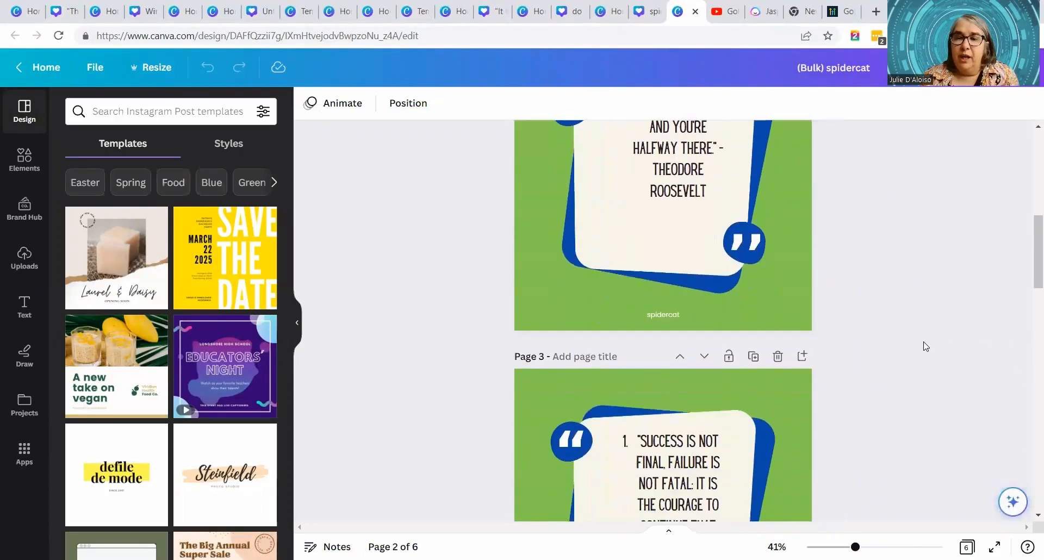
scroll(926, 346, down, 13)
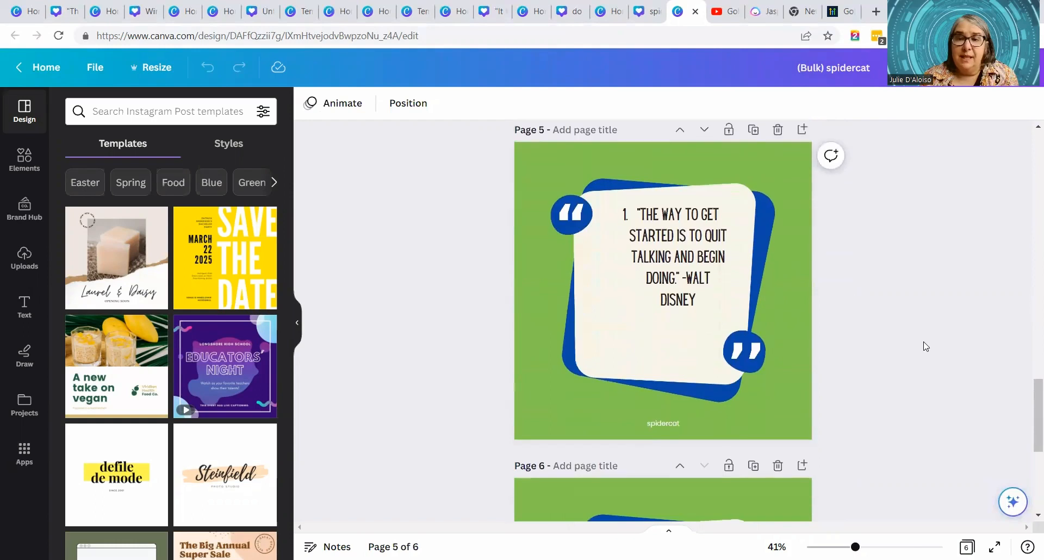
scroll(925, 346, down, 2)
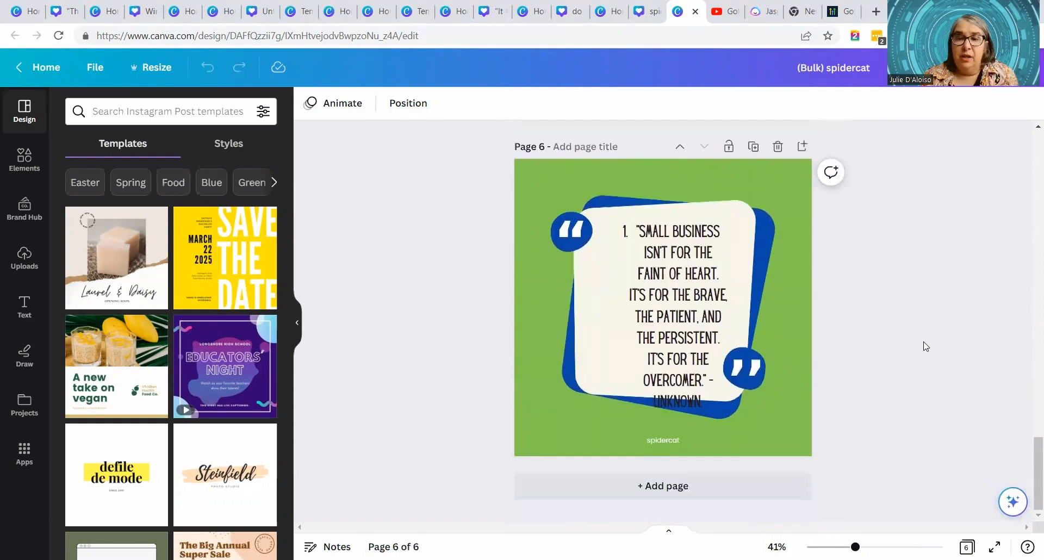
click(697, 315)
mouse_move(602, 410)
mouse_down()
mouse_move(593, 415)
mouse_move(607, 403)
mouse_up()
drag(604, 314, 582, 307)
drag(703, 311, 691, 339)
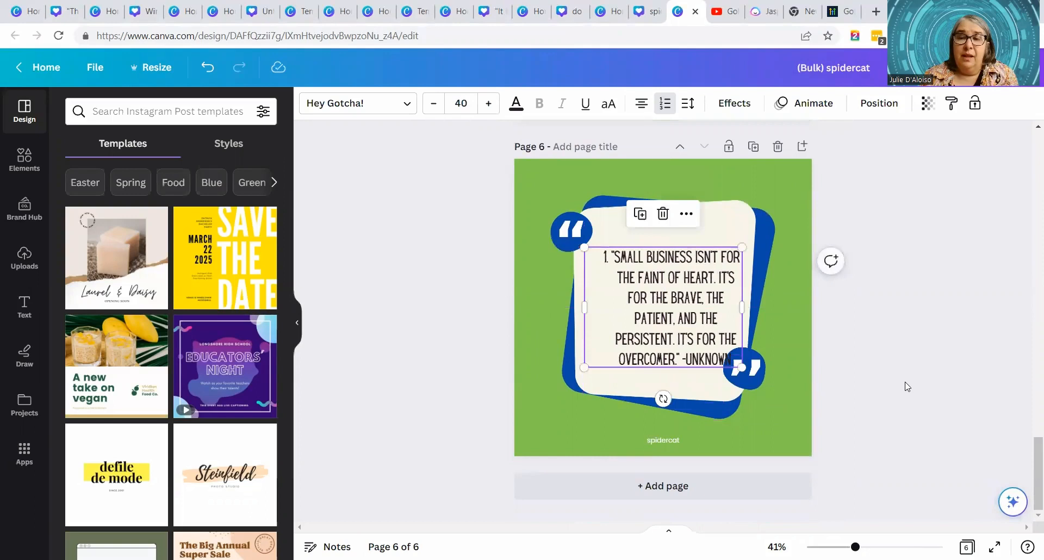
scroll(906, 386, up, 15)
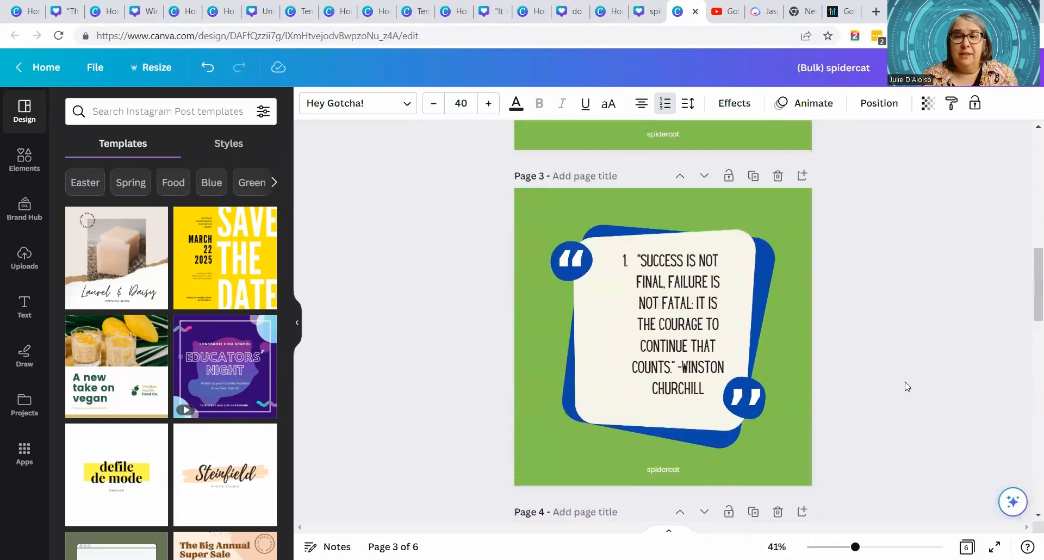
scroll(907, 386, up, 10)
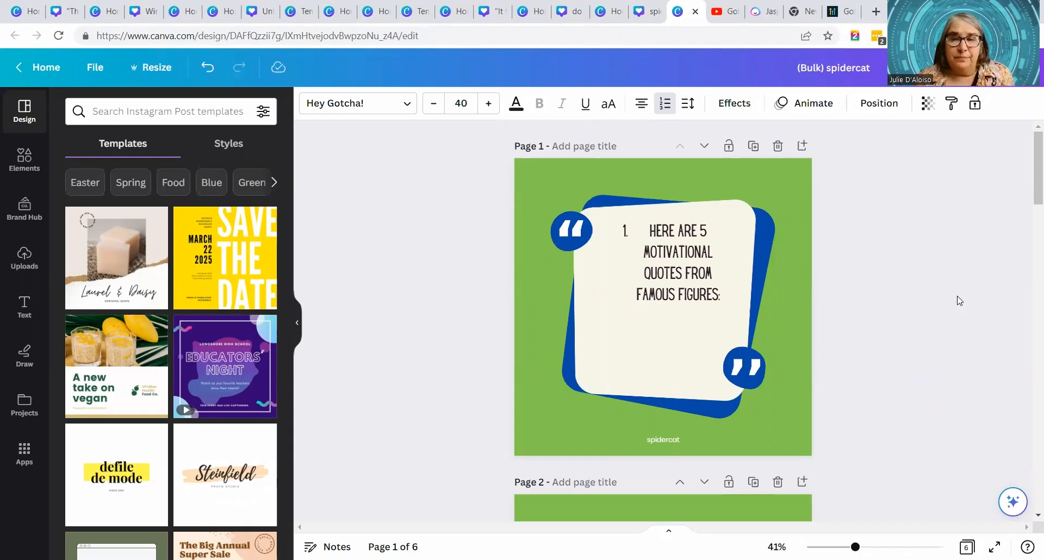
click(703, 273)
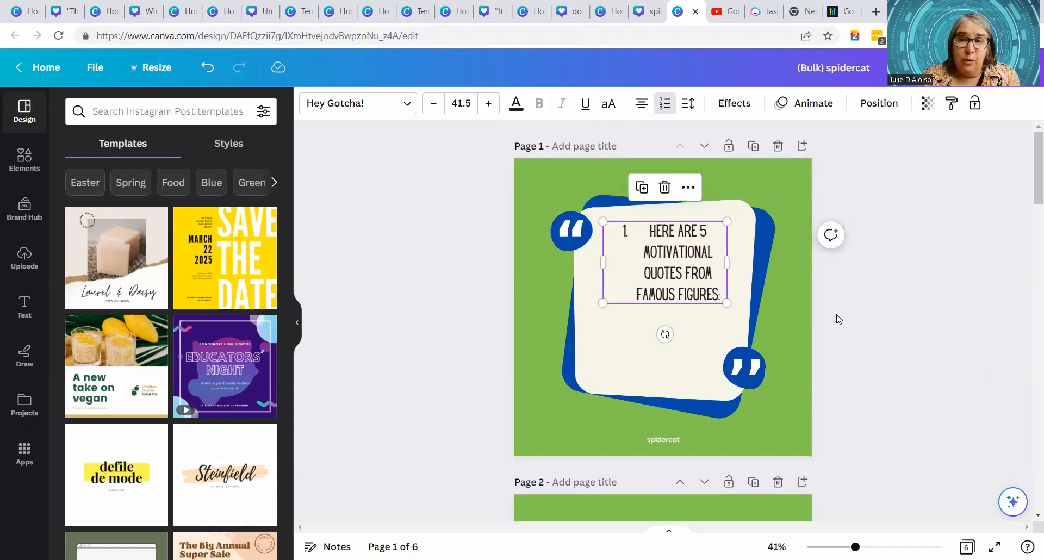
click(773, 315)
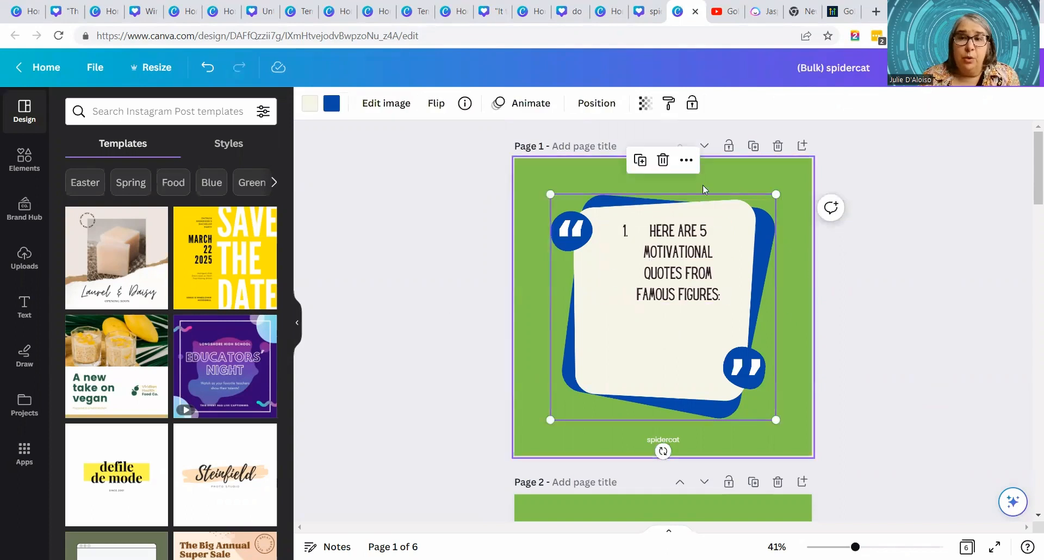
click(457, 193)
click(653, 223)
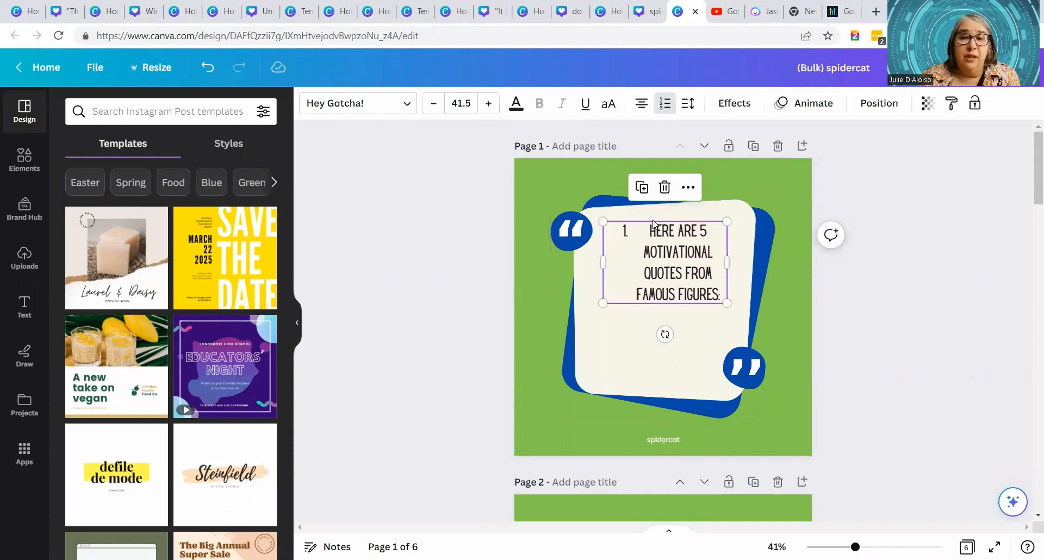
click(682, 341)
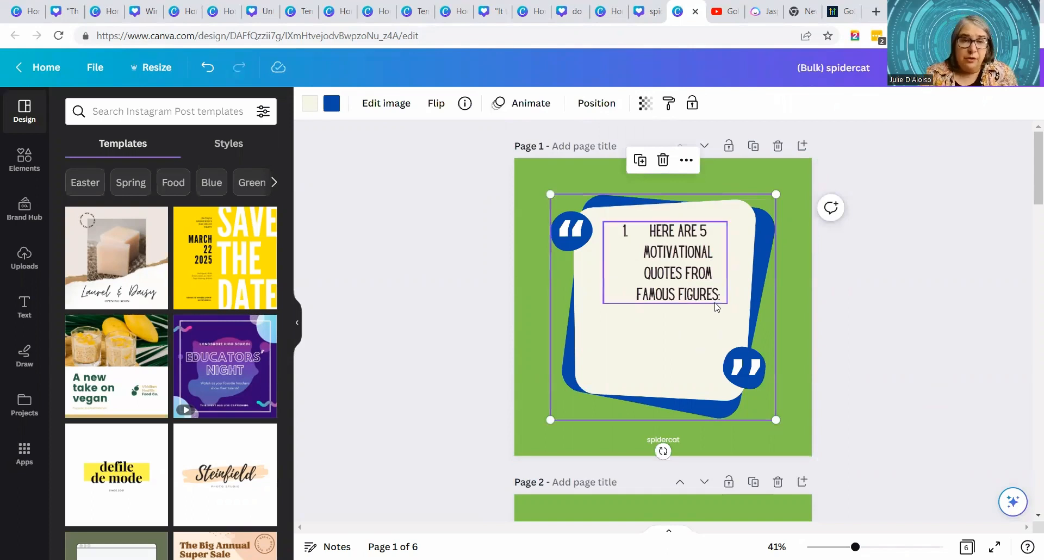
- Send the quote text box on page 1 backward behind the frame and bring it back to the front
click(714, 264)
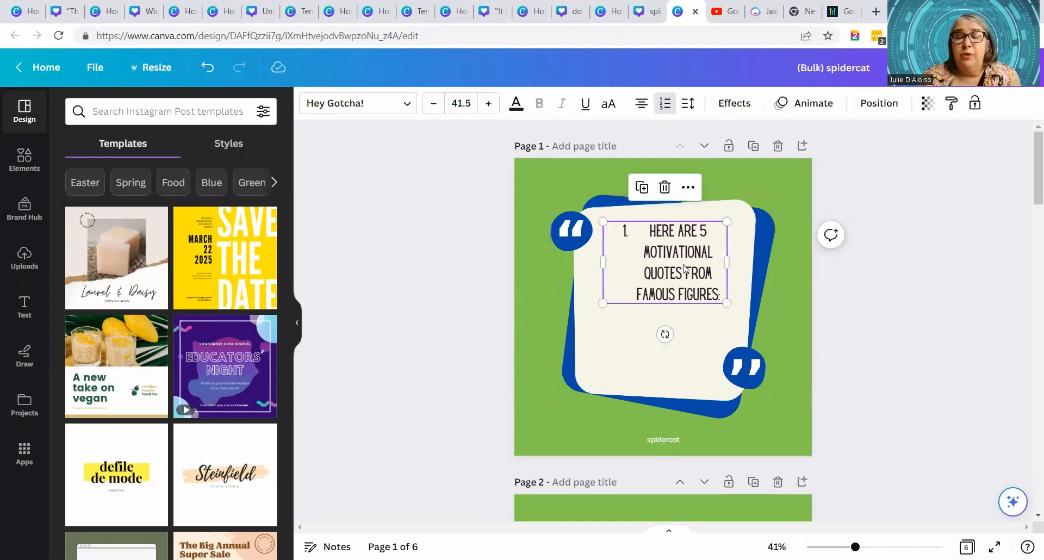
click(698, 295)
click(713, 307)
click(717, 301)
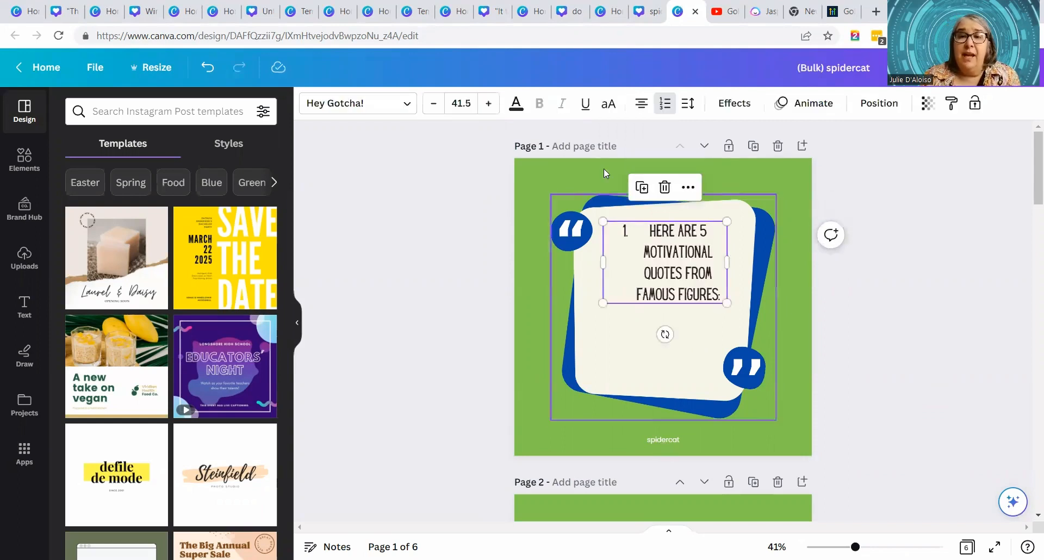
click(860, 113)
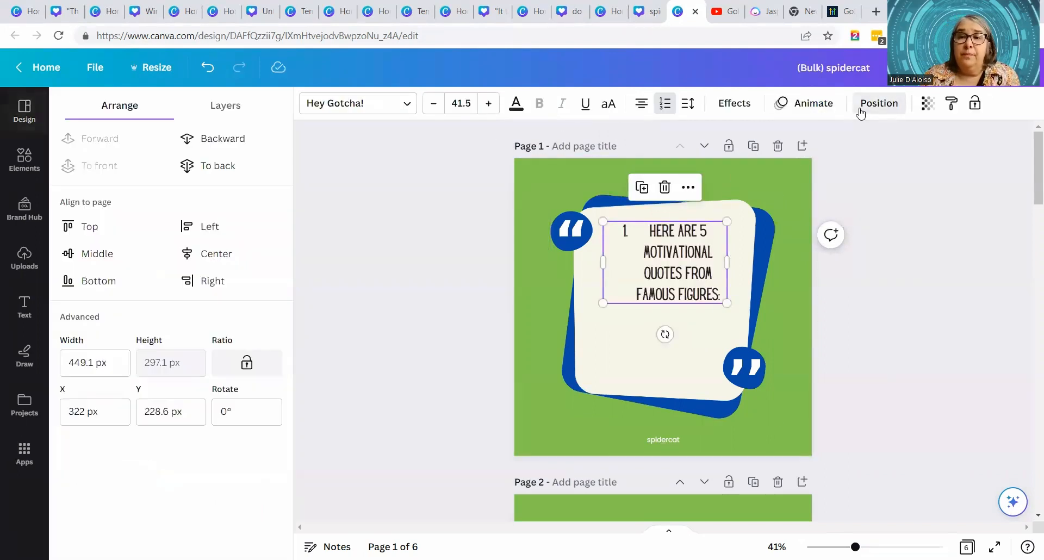
click(232, 144)
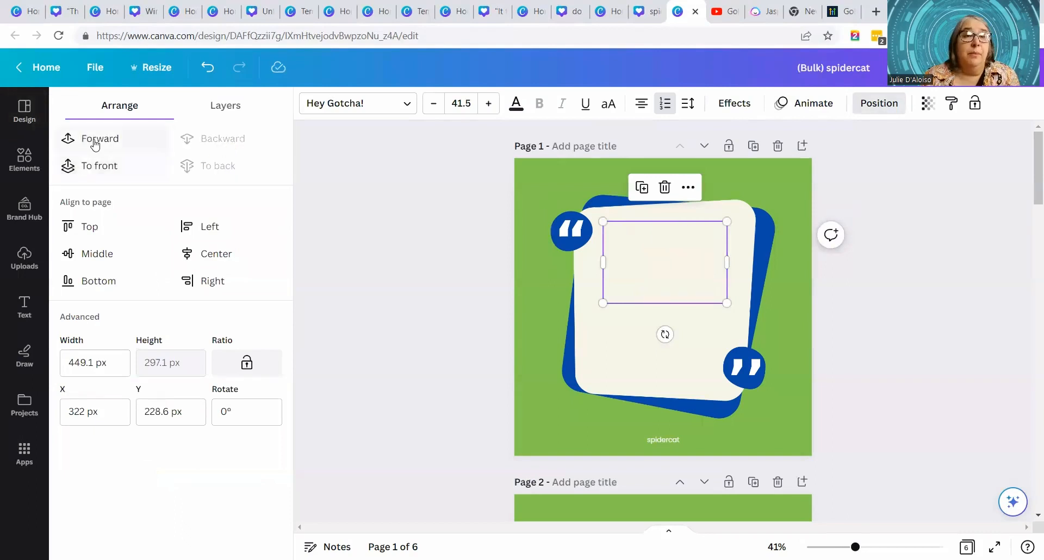
click(95, 160)
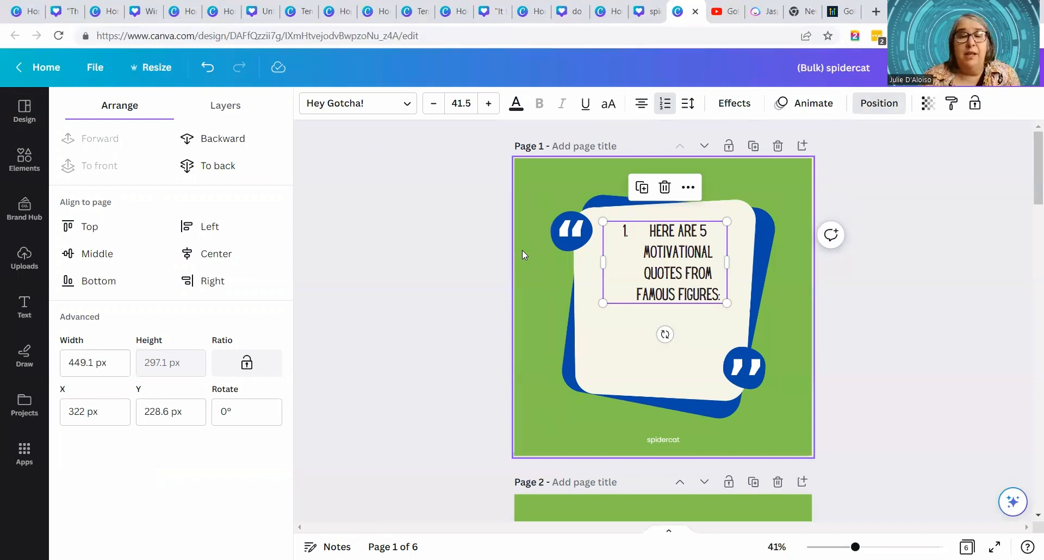
- Reorder the page 1 layers with the quote text on top, the quote frame below it and the spidercat text beneath the frame
click(228, 111)
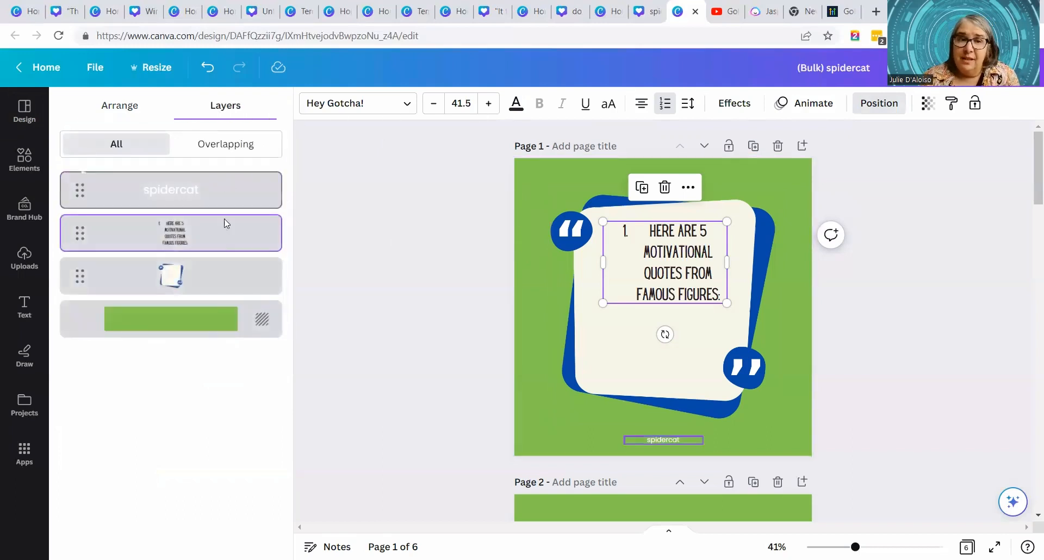
drag(201, 242, 201, 277)
drag(213, 190, 213, 232)
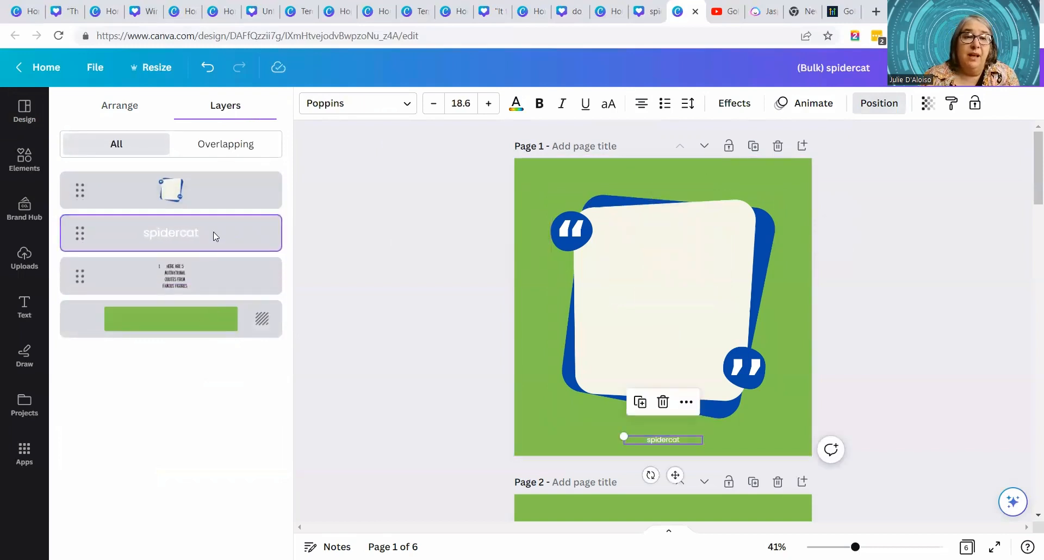
drag(214, 280, 219, 187)
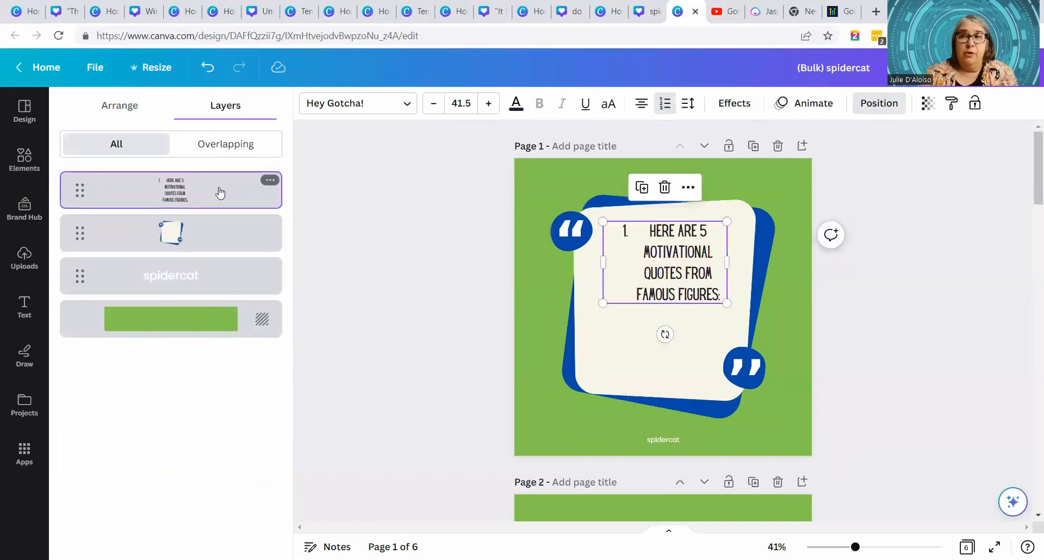
click(225, 276)
mouse_move(227, 185)
mouse_down()
mouse_move(233, 278)
mouse_move(242, 210)
mouse_move(228, 184)
mouse_up()
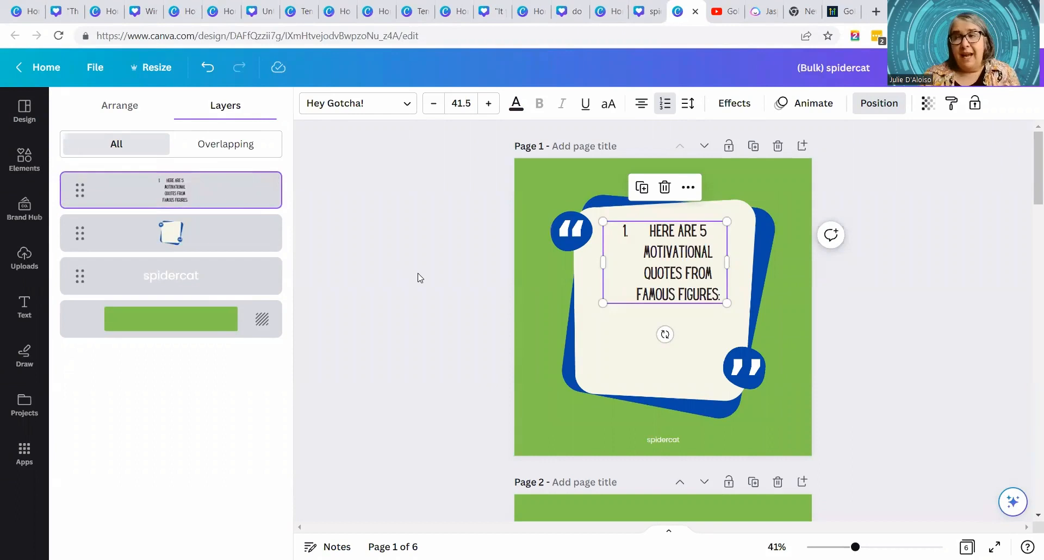
- Return to the home page and create a new blank Instagram Post (Square) design
scroll(427, 275, down, 1)
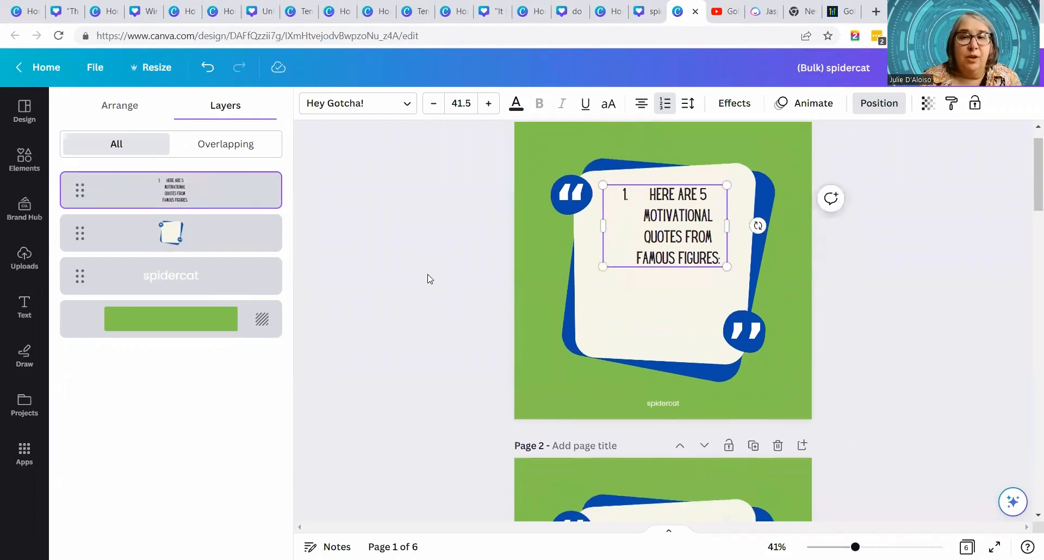
scroll(429, 277, up, 1)
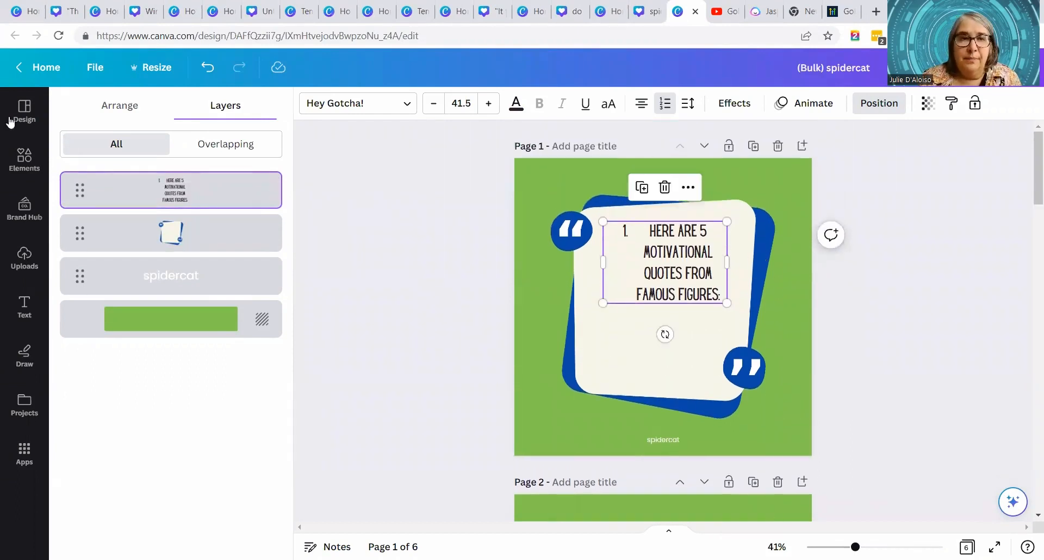
click(48, 68)
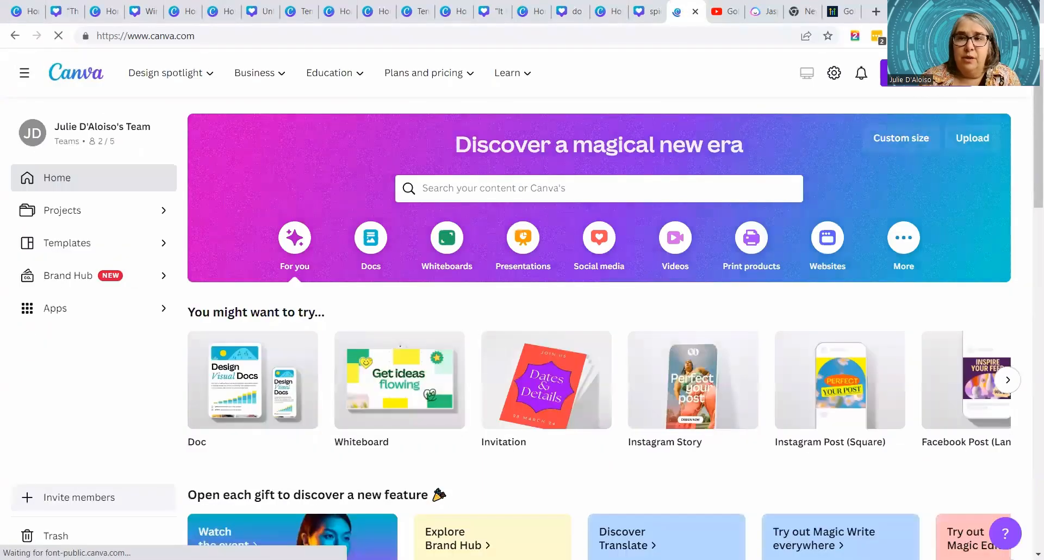
click(903, 90)
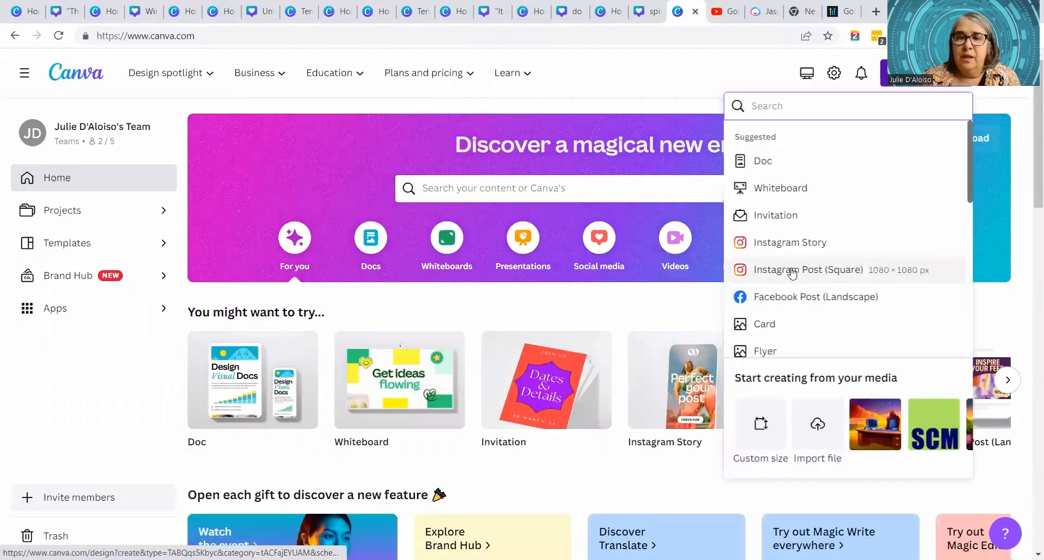
click(787, 268)
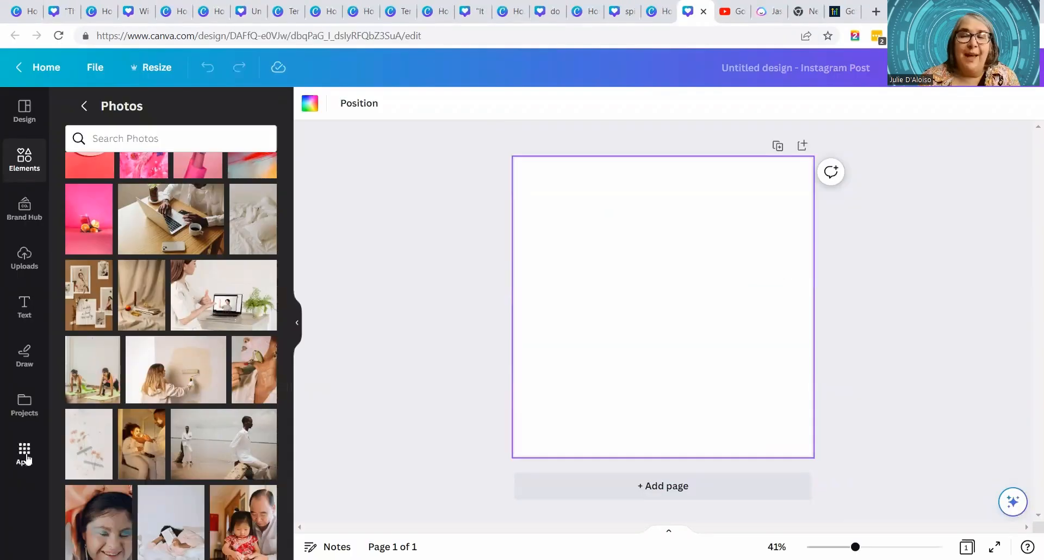
- Open the Text to Image app and enter the prompt "business desk in a green field"
click(25, 455)
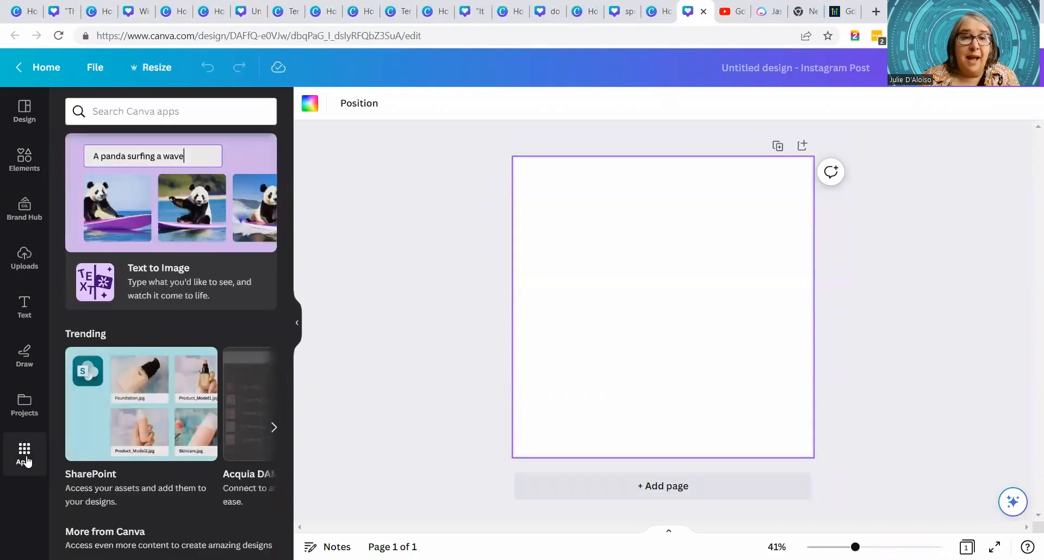
click(167, 264)
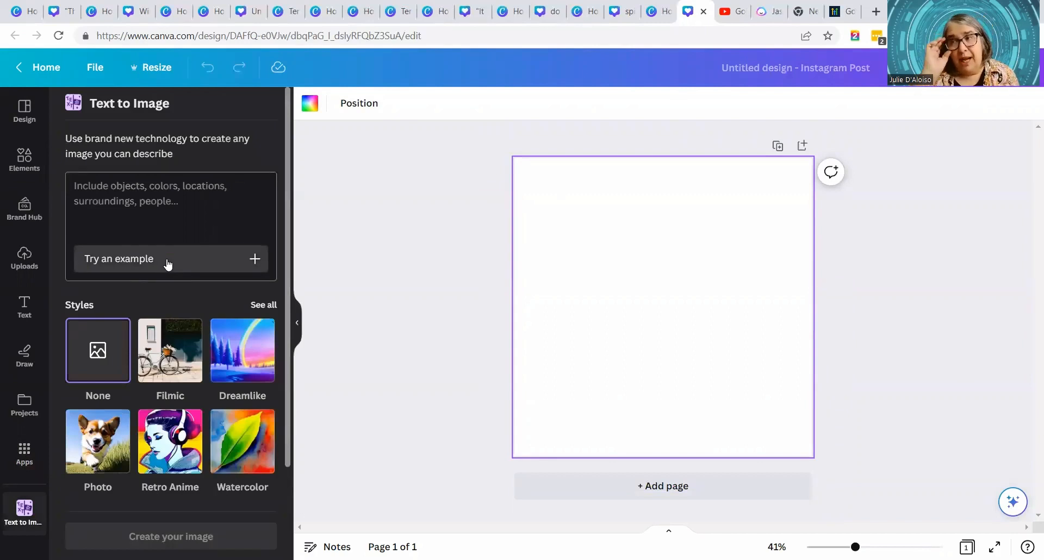
click(218, 191)
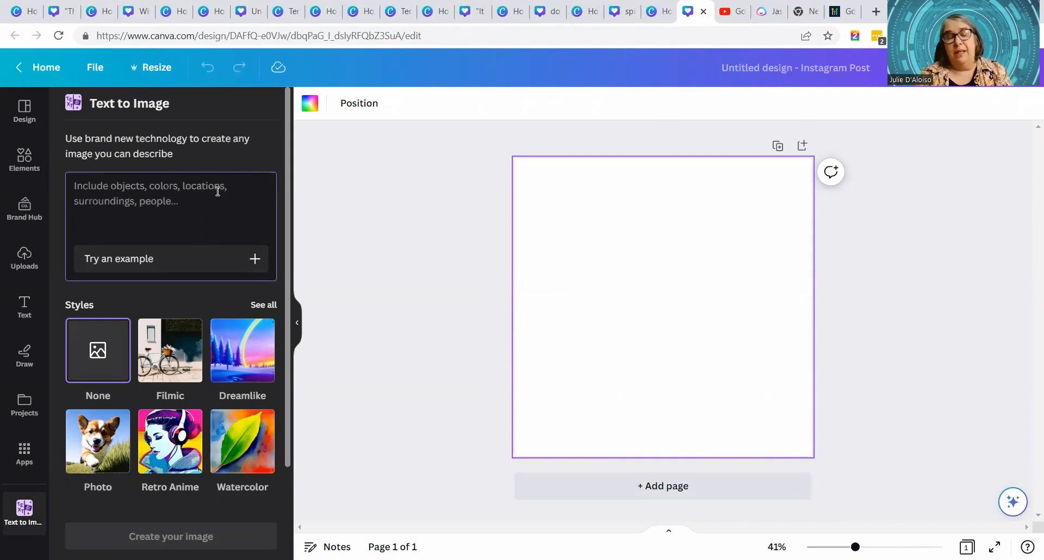
click(218, 191)
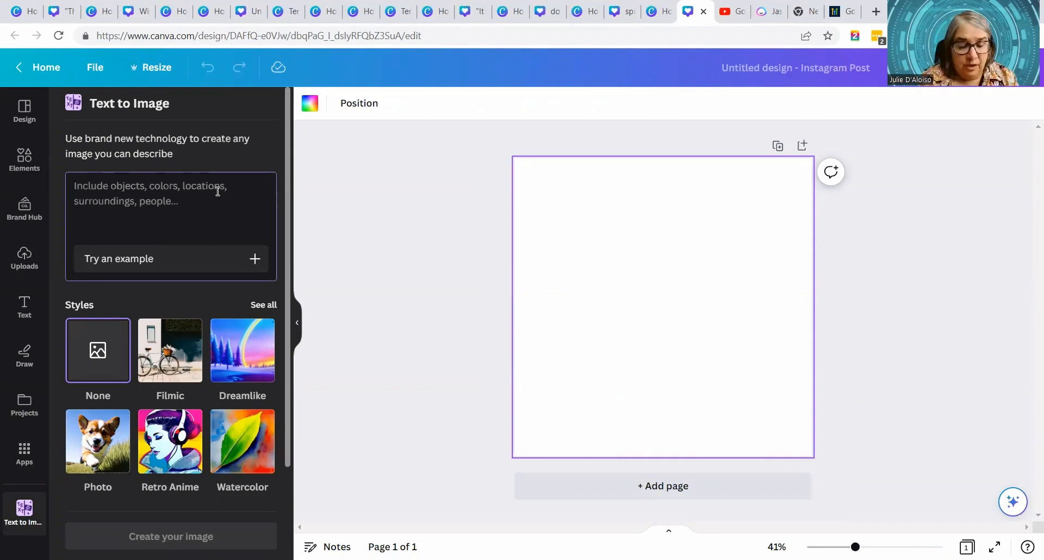
text(business desk i)
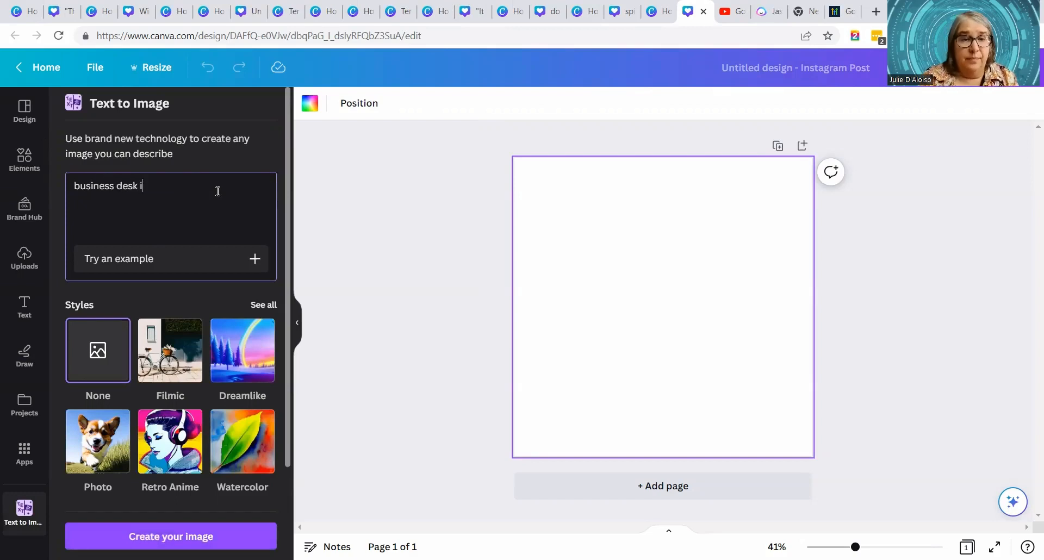
text(n a green field)
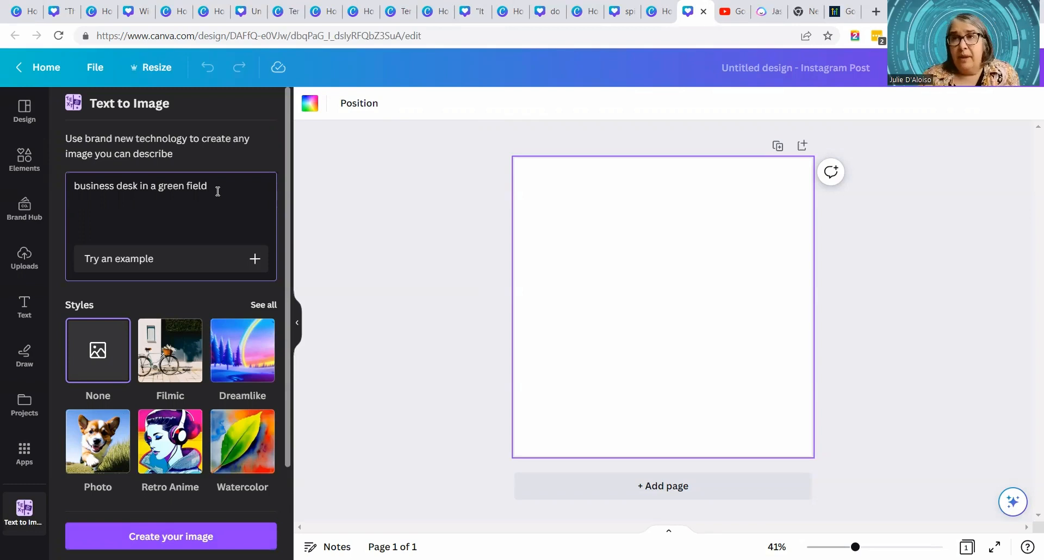
- Choose the Dreamlike style and generate images from the prompt
click(259, 362)
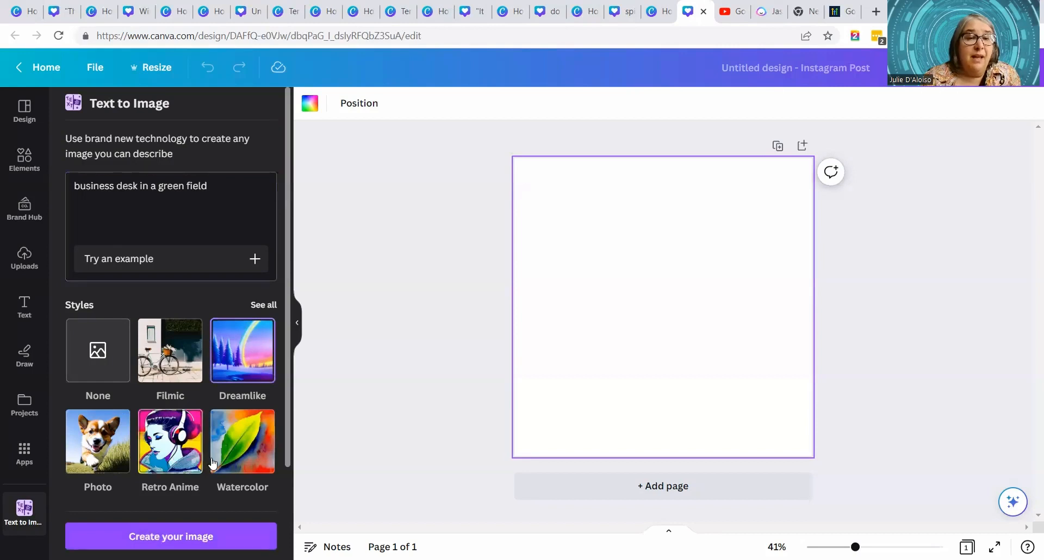
scroll(218, 456, down, 2)
scroll(217, 459, up, 3)
click(240, 535)
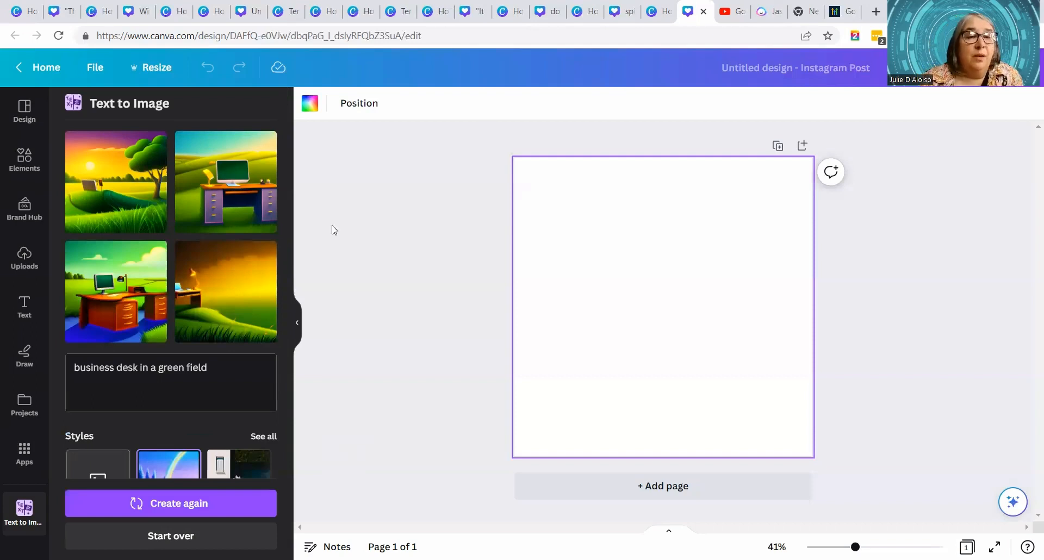
- Add the generated image of the orange desk on the blue ground to the design and enlarge it to fill the whole page
click(116, 293)
drag(664, 306, 598, 239)
drag(683, 325, 828, 433)
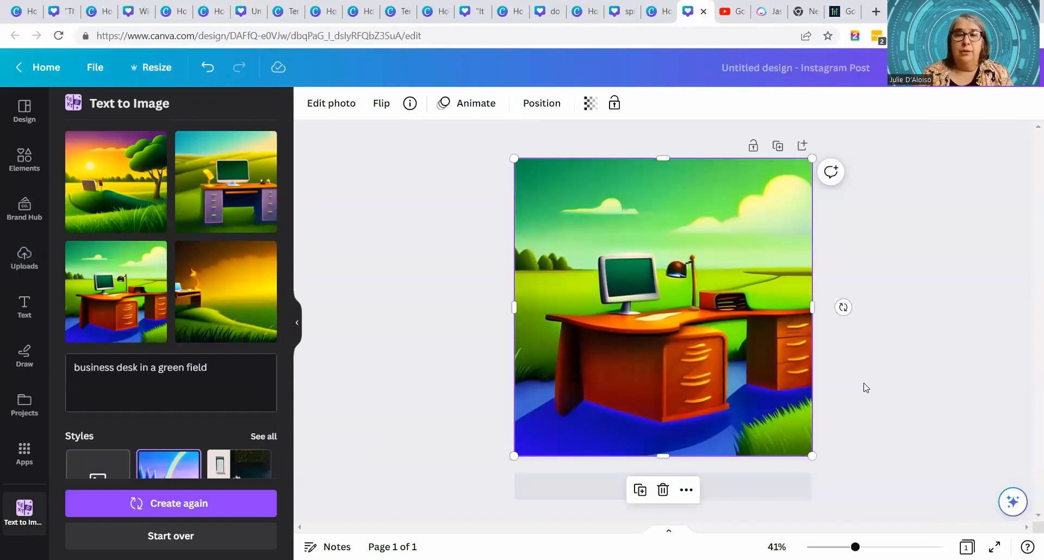
click(902, 343)
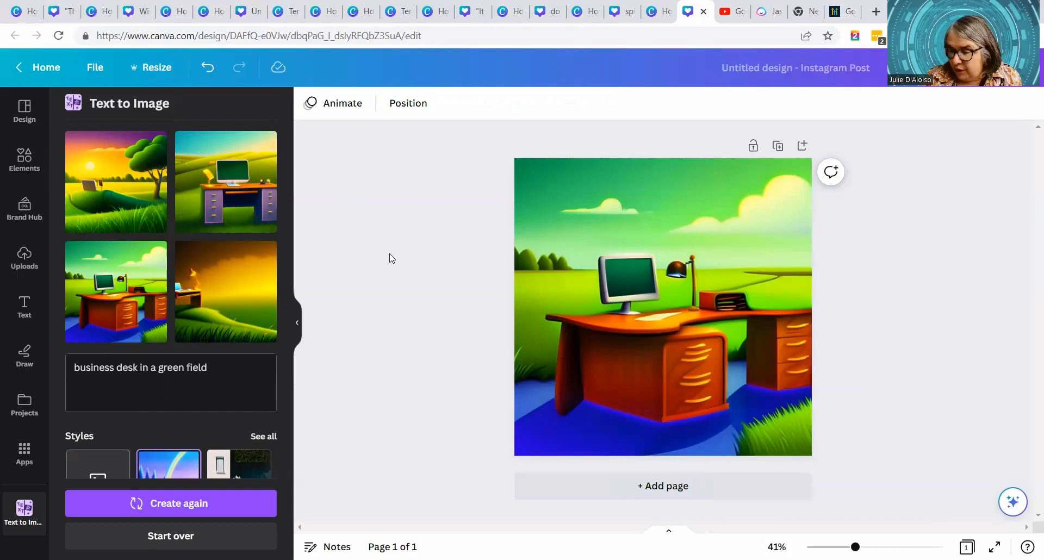
click(631, 249)
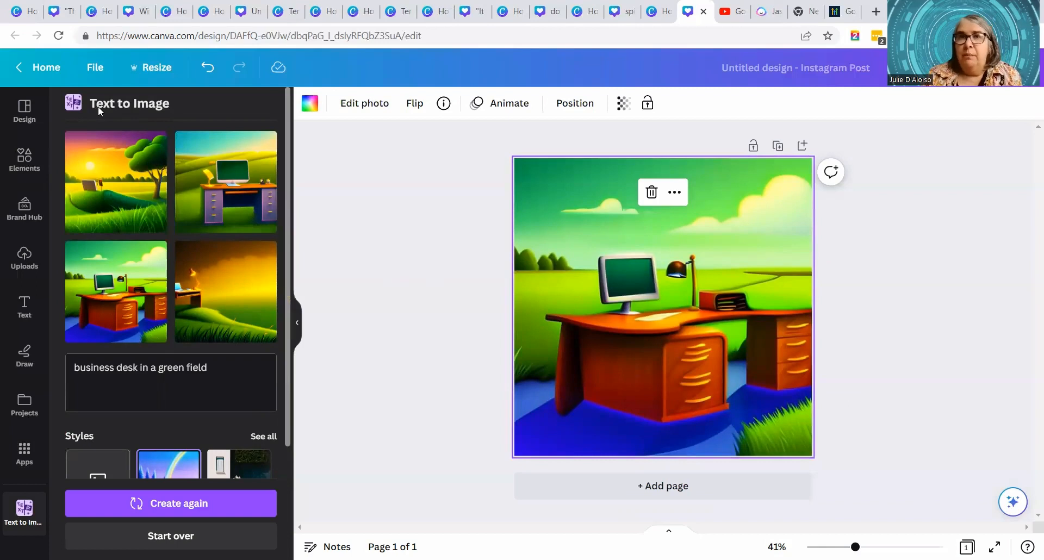
- Return to the home page, browse the suggested design types and search the templates for "magic design"
click(49, 70)
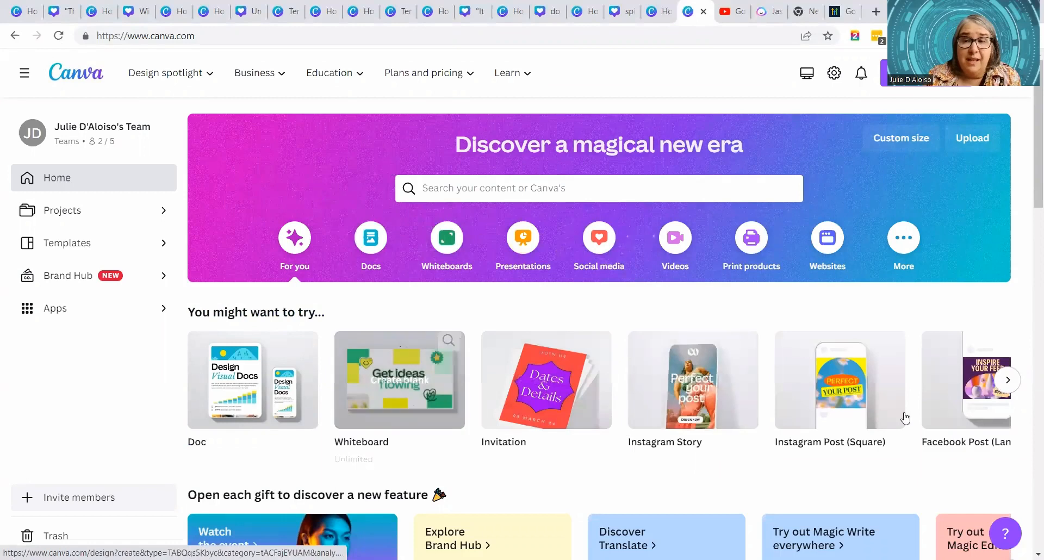
click(1007, 387)
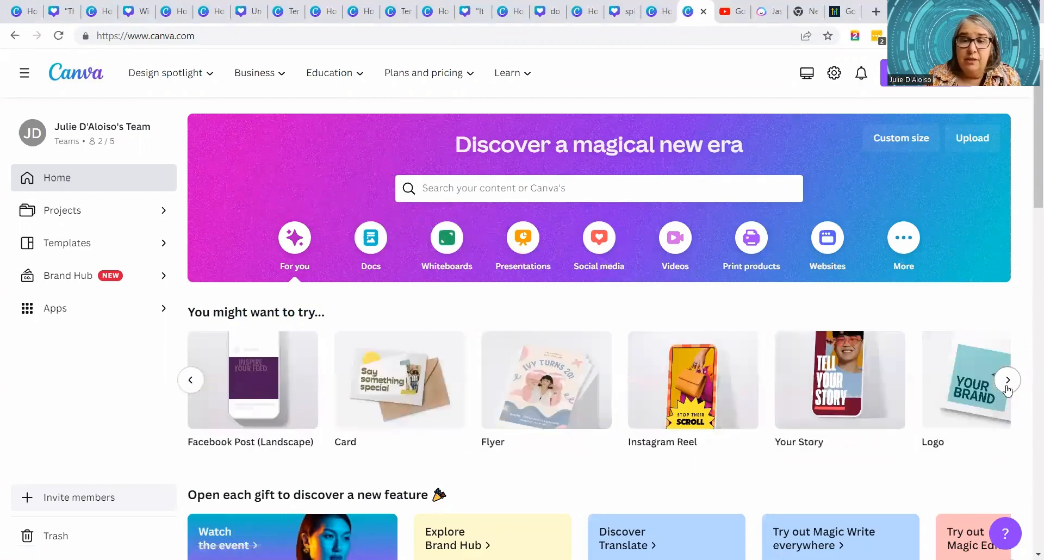
click(1007, 381)
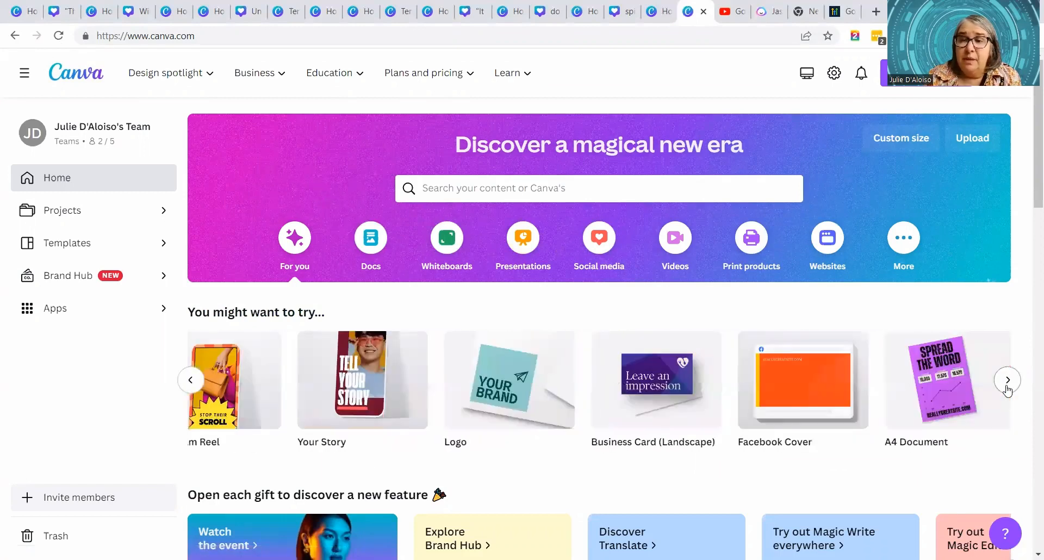
click(1007, 380)
click(498, 190)
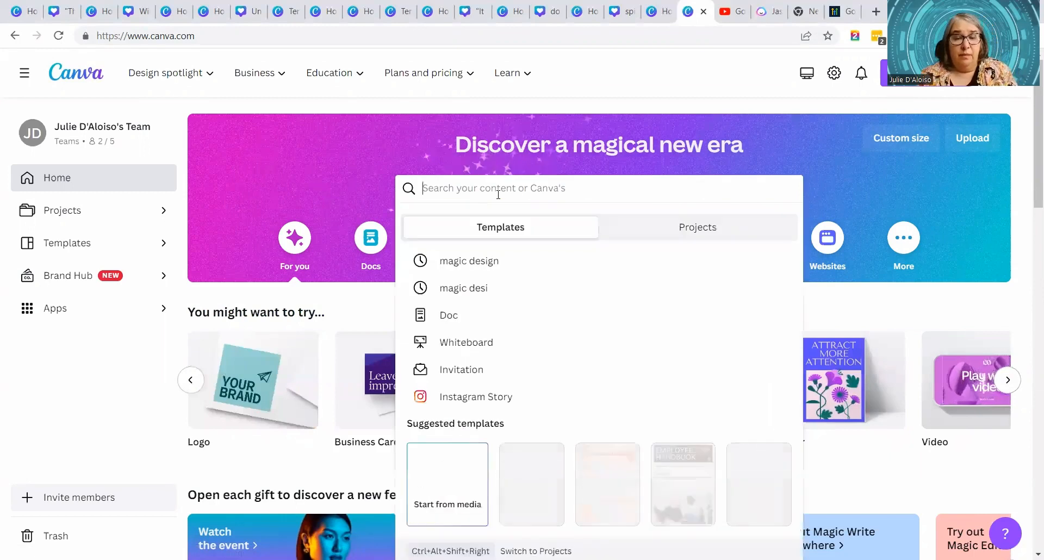
text(mago)
key(BackSpace)
text(ic design)
key(Return)
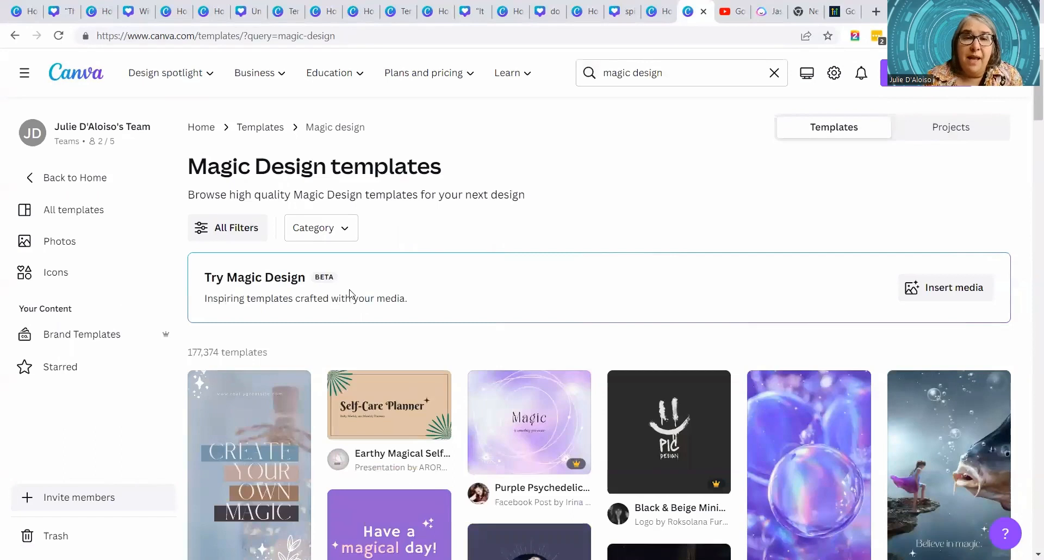
- Generate Magic Design templates from the uploaded image of the orange desk in a green field
click(953, 286)
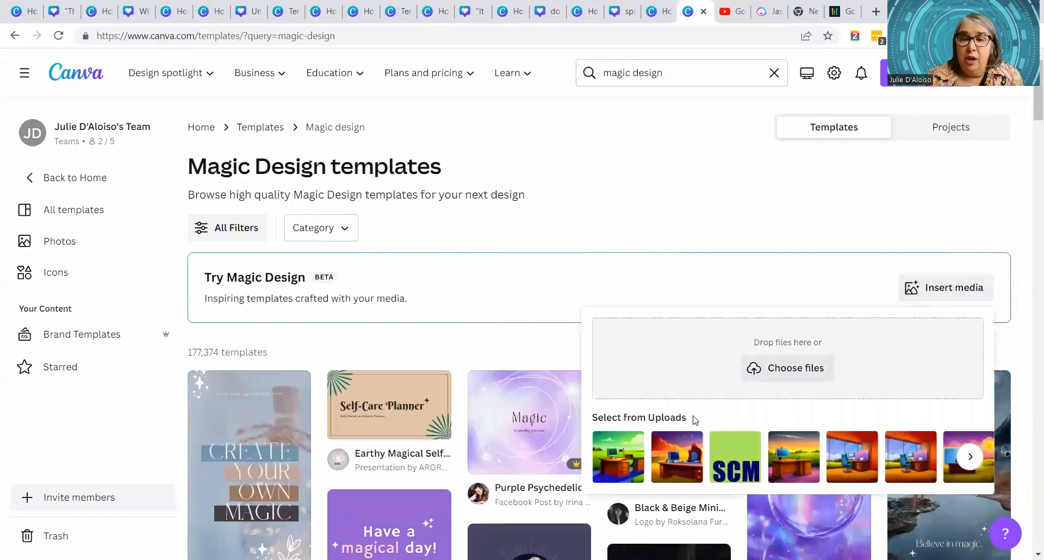
click(620, 452)
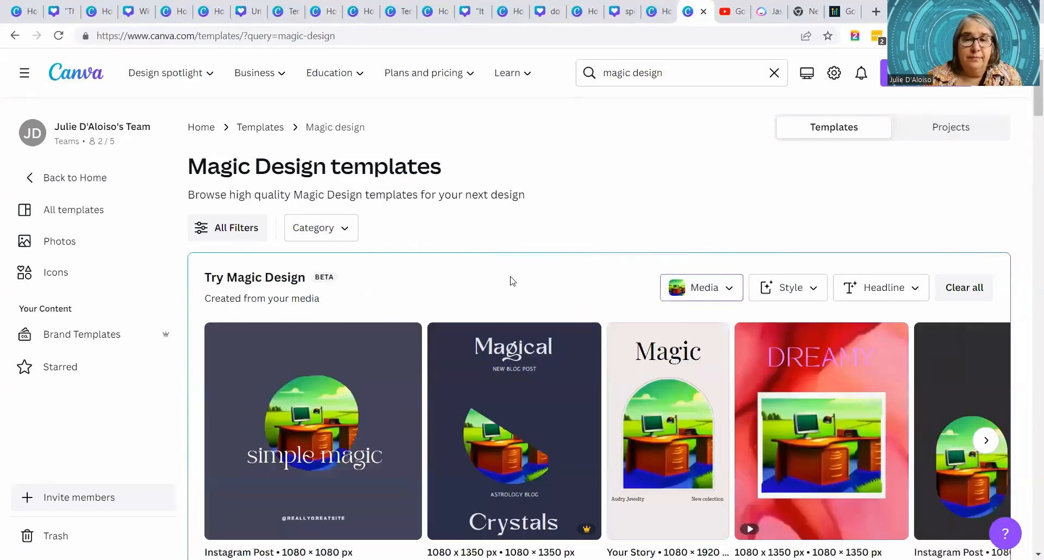
scroll(554, 261, down, 1)
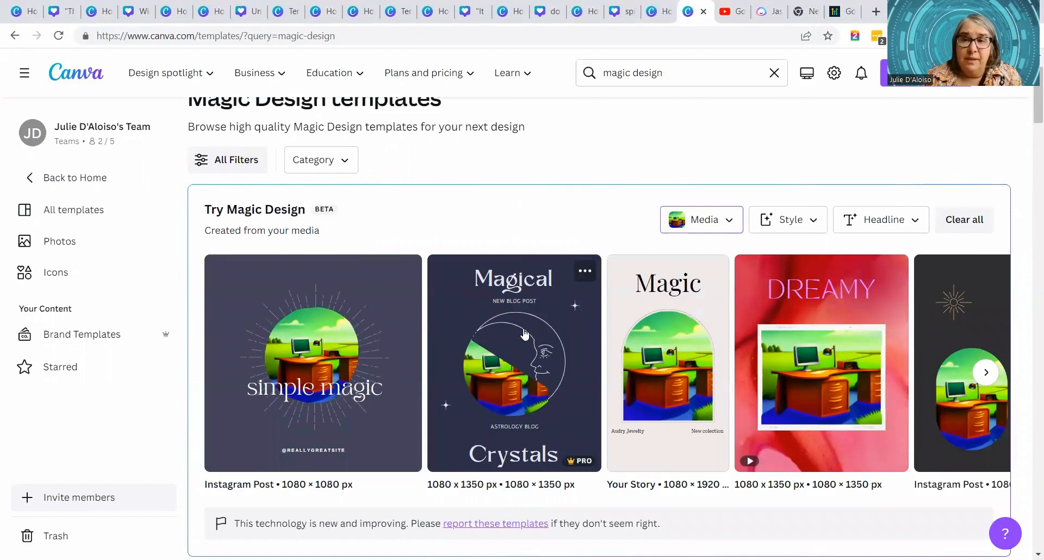
- Apply the Archivo Black style with the black, blue, green and yellow palette to the Magic Design results
click(813, 220)
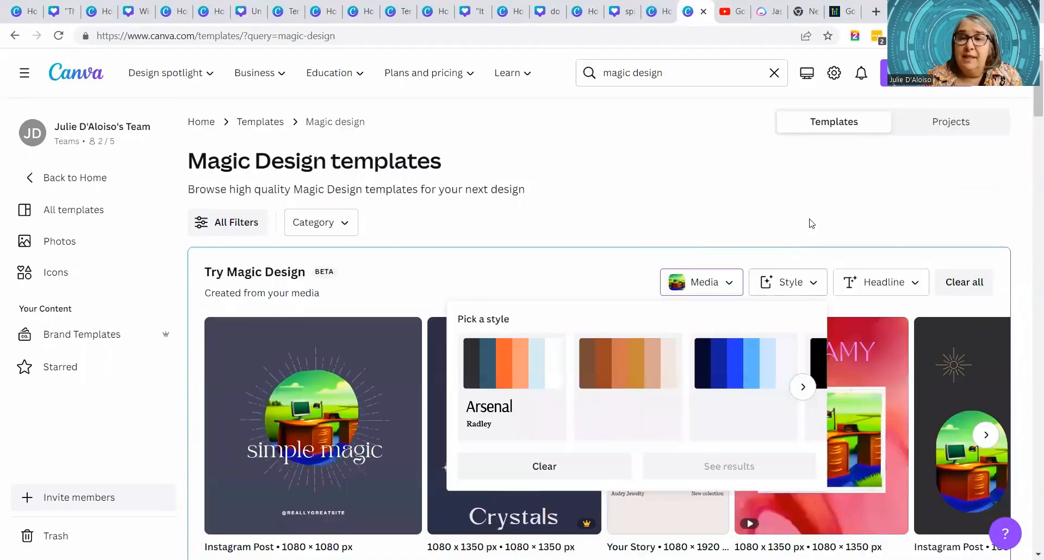
click(803, 387)
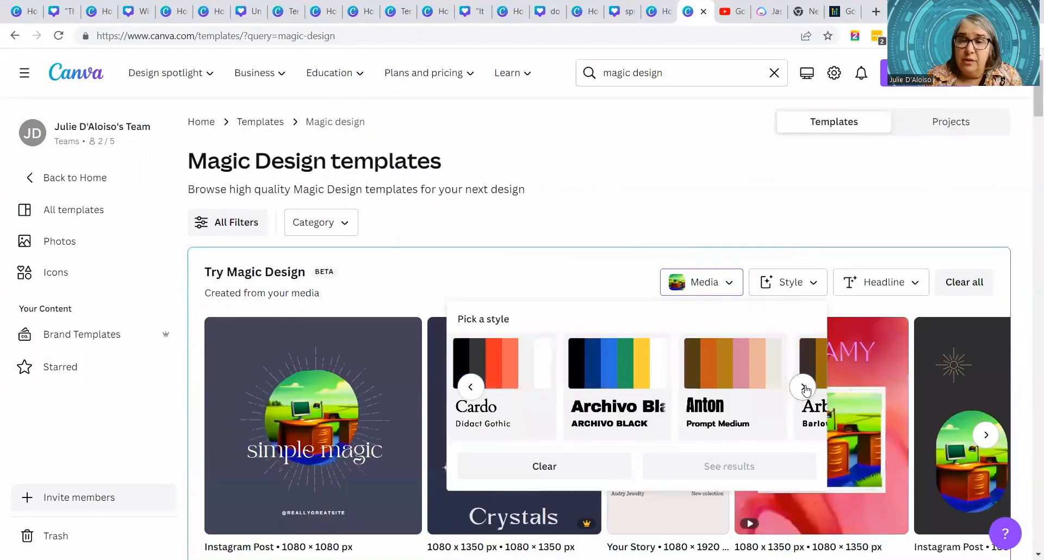
click(588, 383)
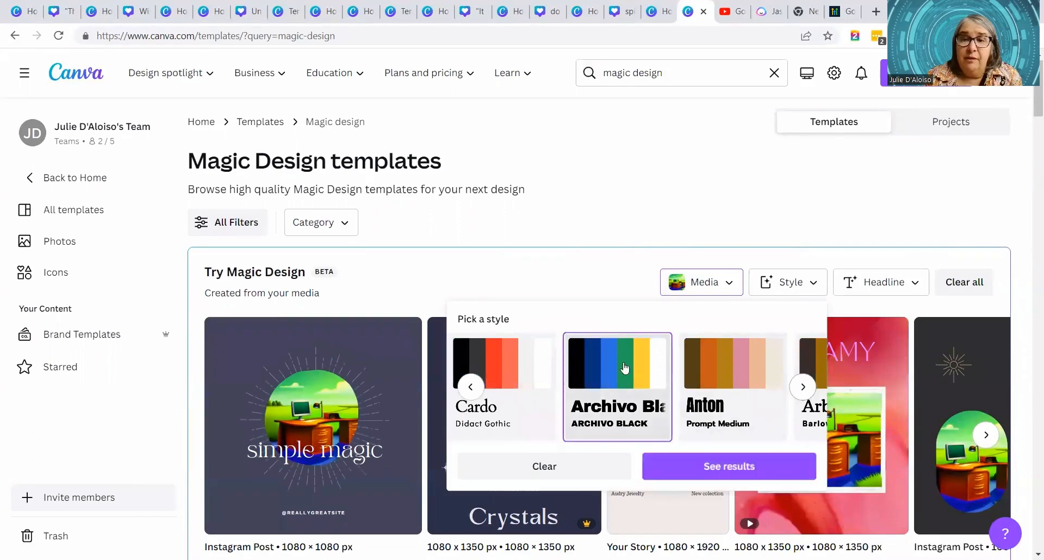
click(730, 468)
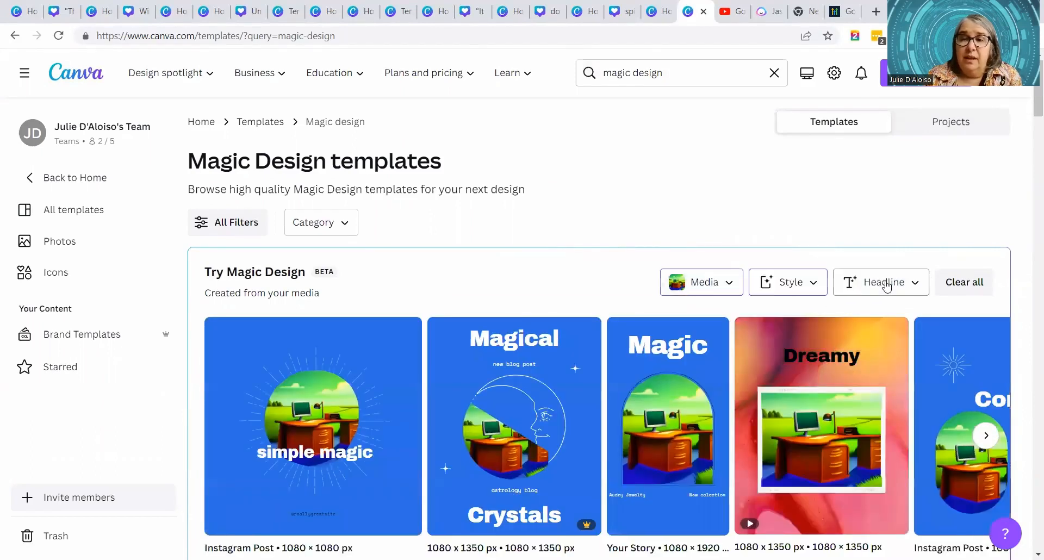
- Add the headline "Working outside on a blog article" to the Magic Design results
click(886, 282)
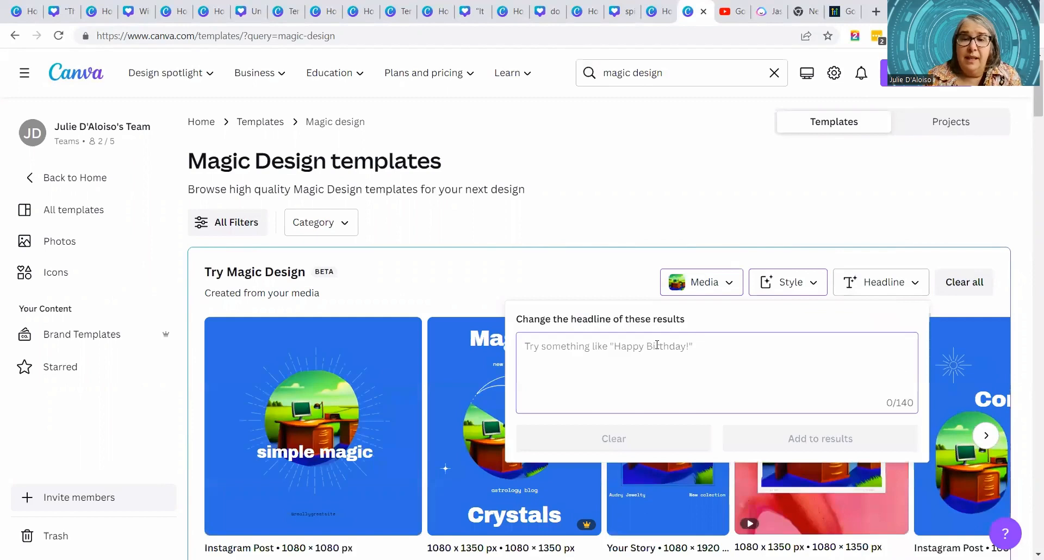
text(Working outside on a )
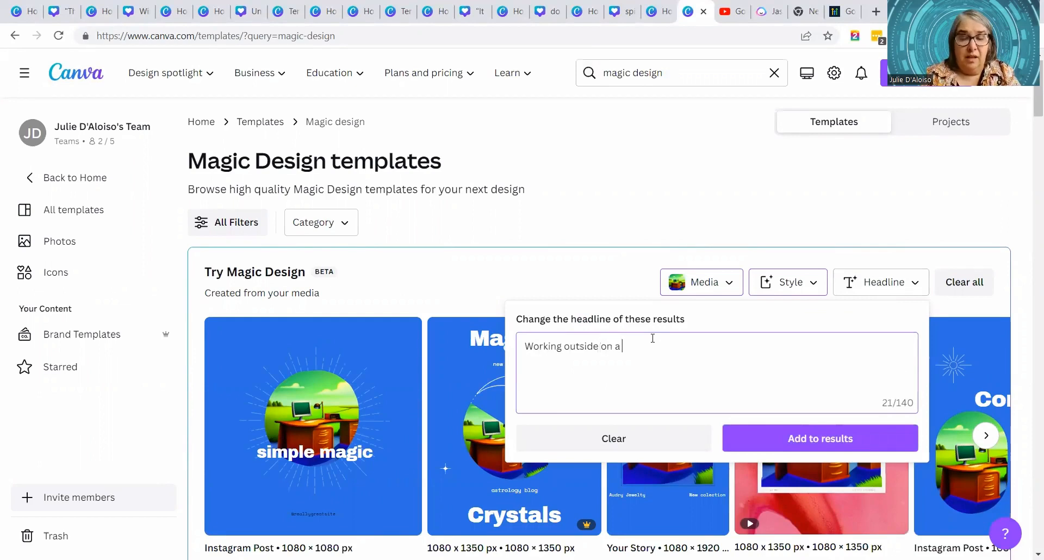
text(blog article)
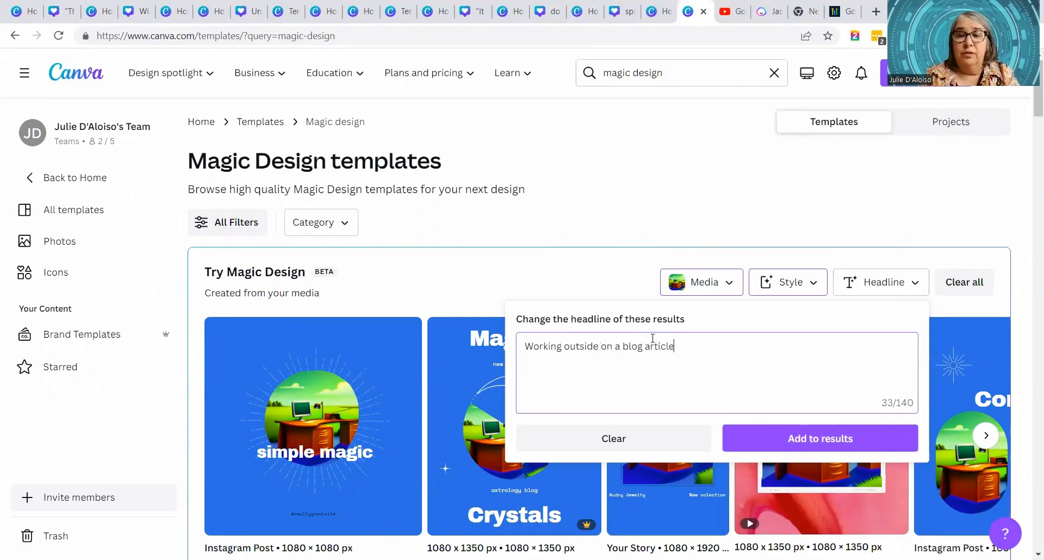
click(837, 438)
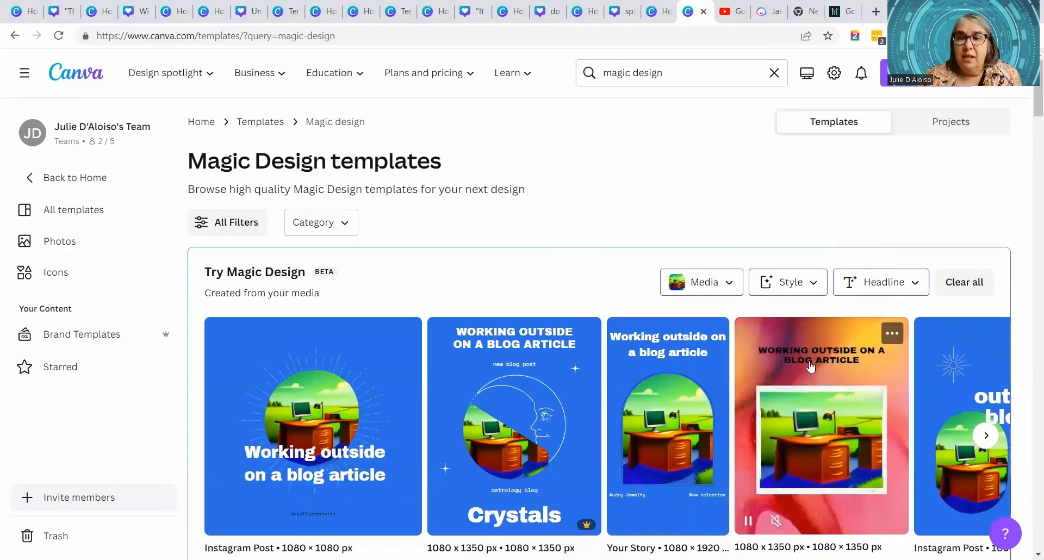
- Preview the blue Your Story template with the arched desk picture and close the preview
scroll(381, 238, down, 1)
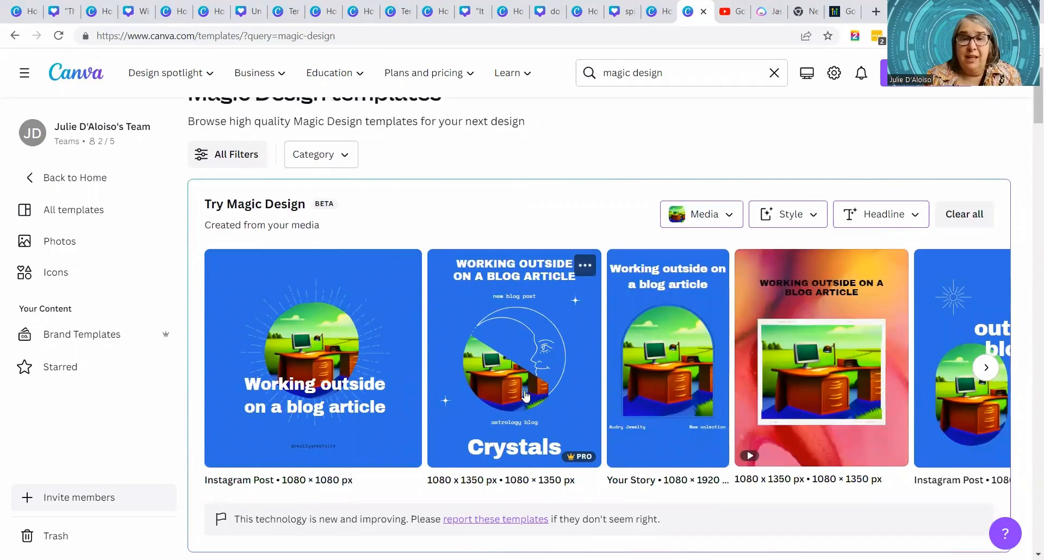
click(664, 453)
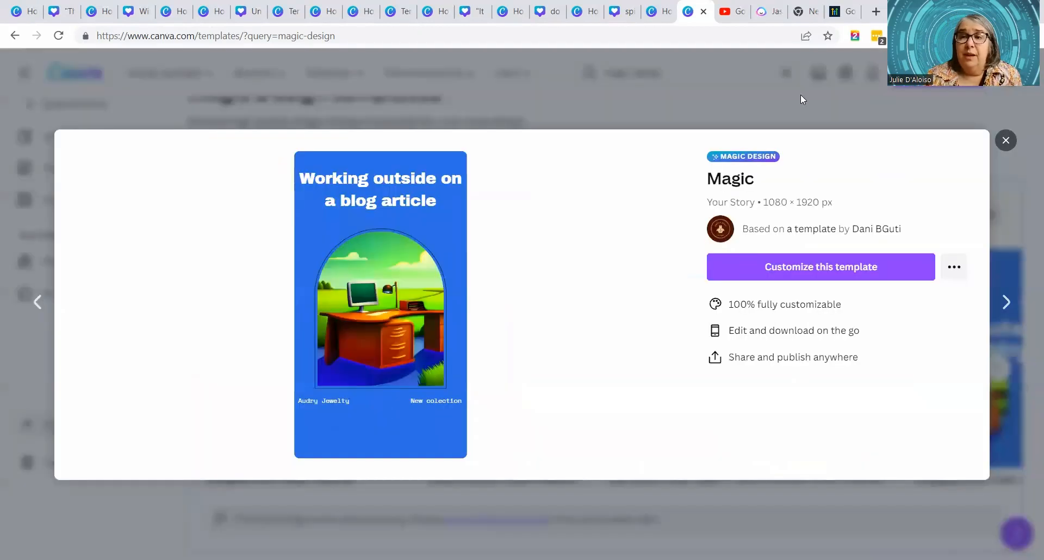
key(Escape)
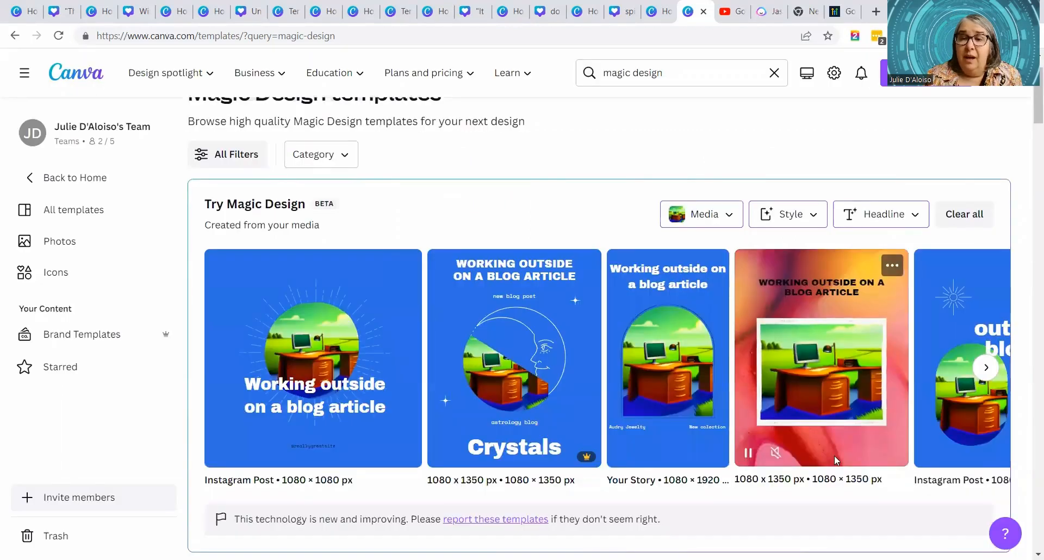
- Browse the rest of the generated Magic Design templates to compare their layouts and design types
scroll(847, 456, down, 1)
scroll(843, 363, up, 2)
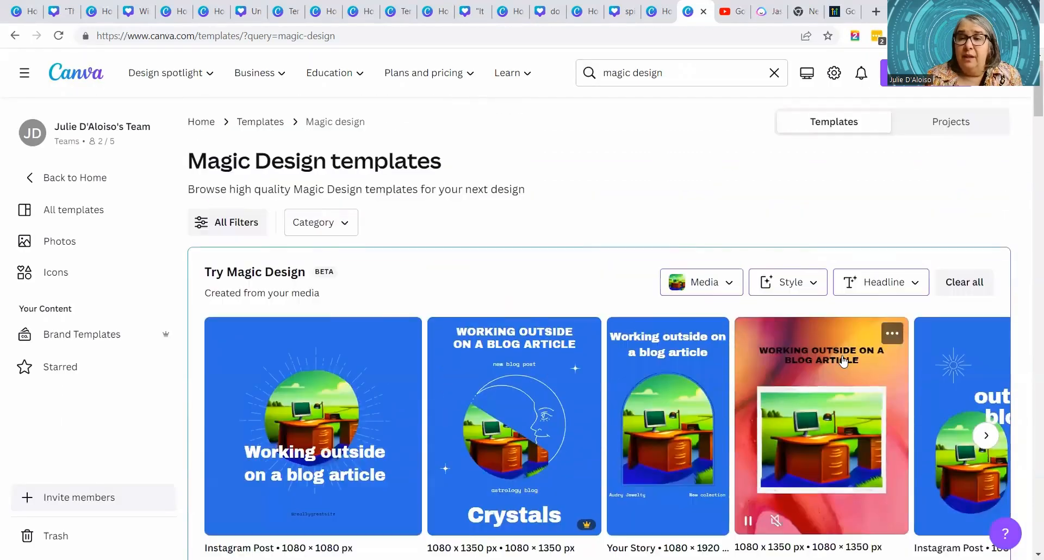
scroll(931, 401, down, 1)
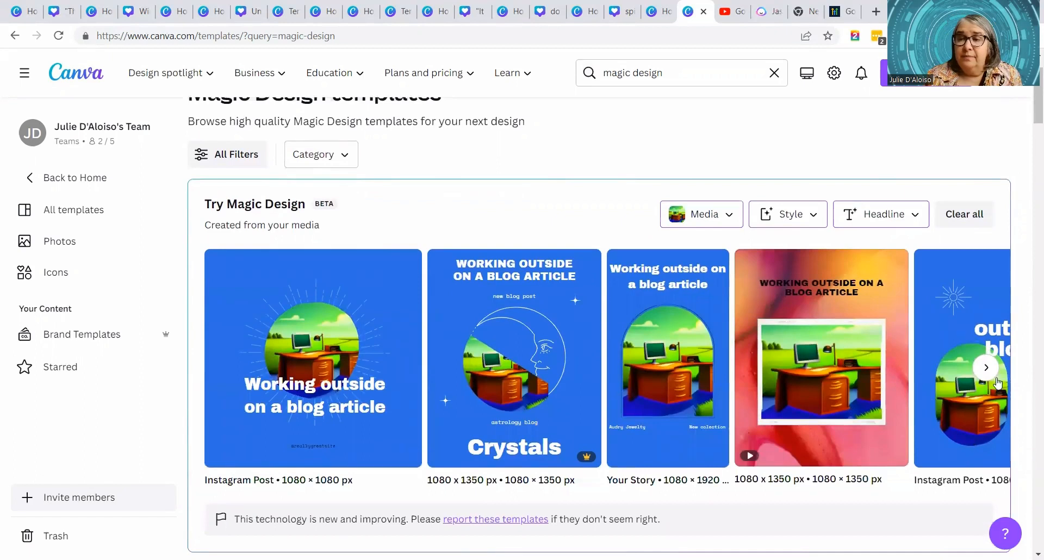
click(985, 369)
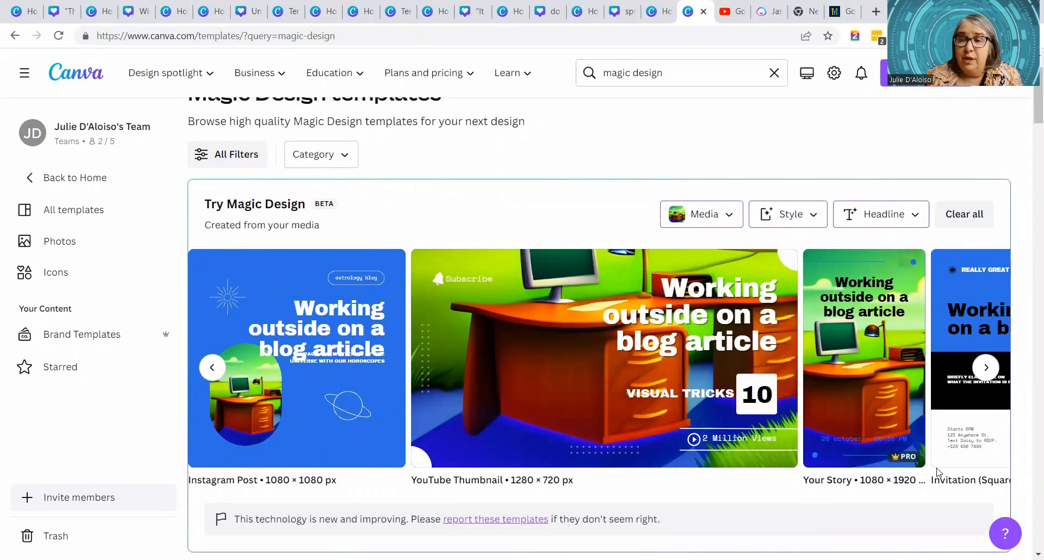
click(985, 367)
click(988, 370)
click(1006, 140)
scroll(510, 337, down, 5)
scroll(510, 341, up, 8)
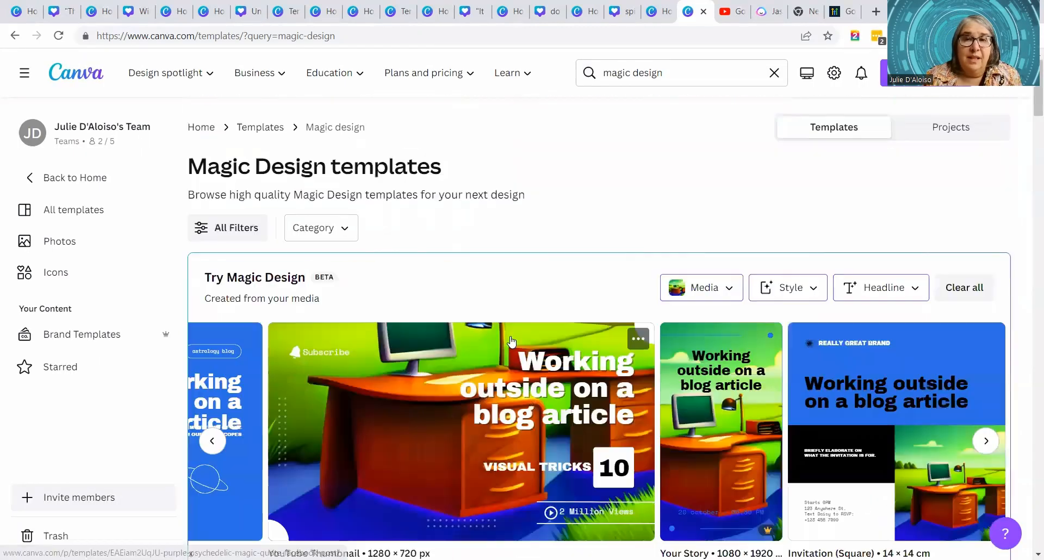